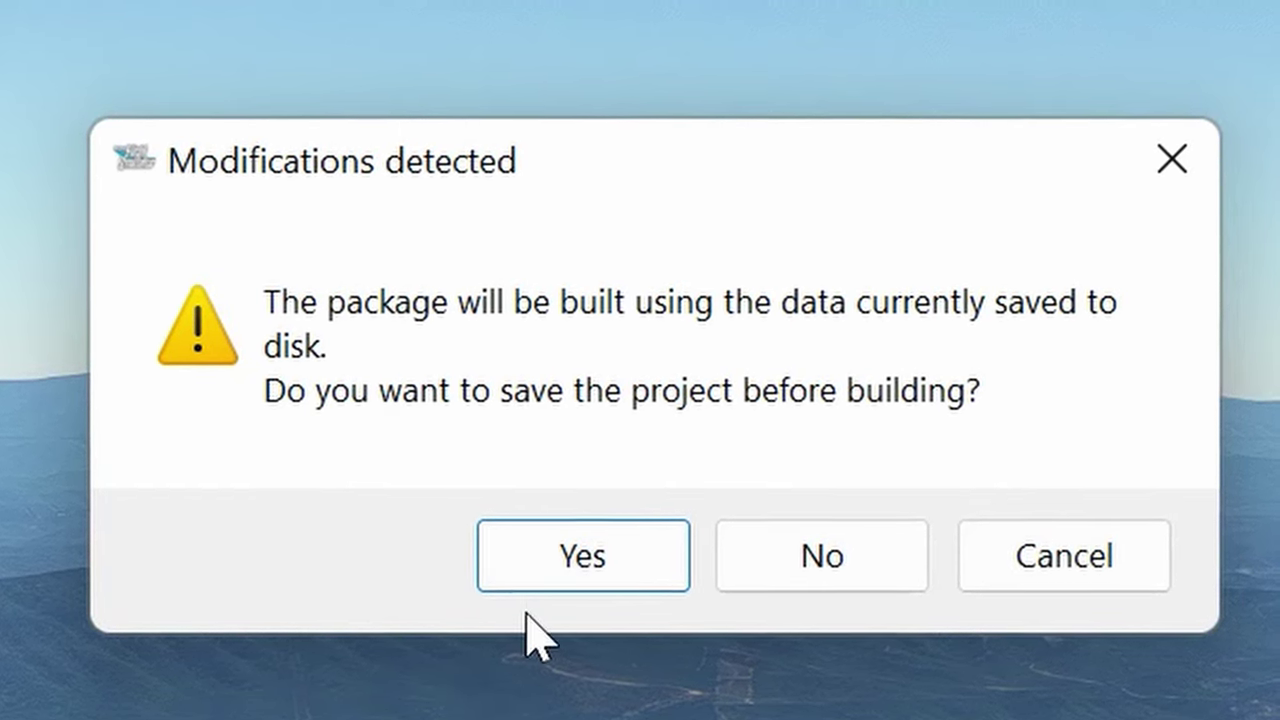
Save the project before building the package, and hide the developer console
click(551, 580)
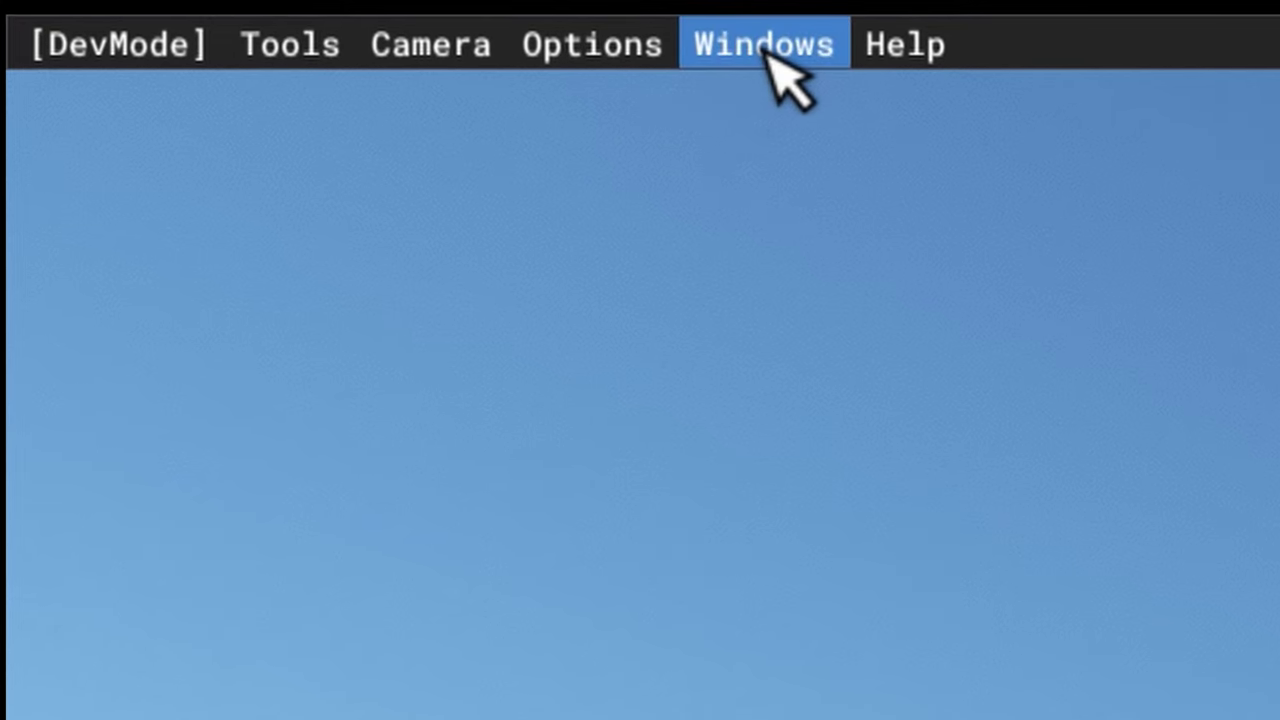
click(137, 6)
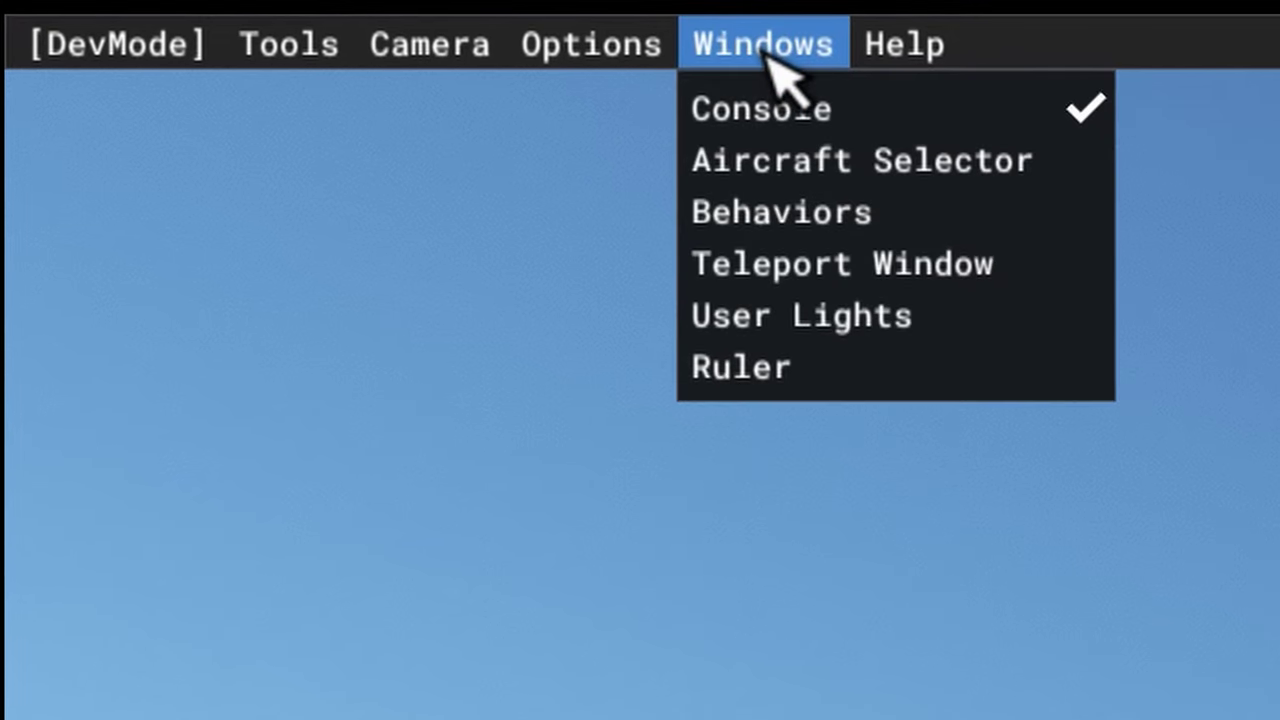
click(767, 116)
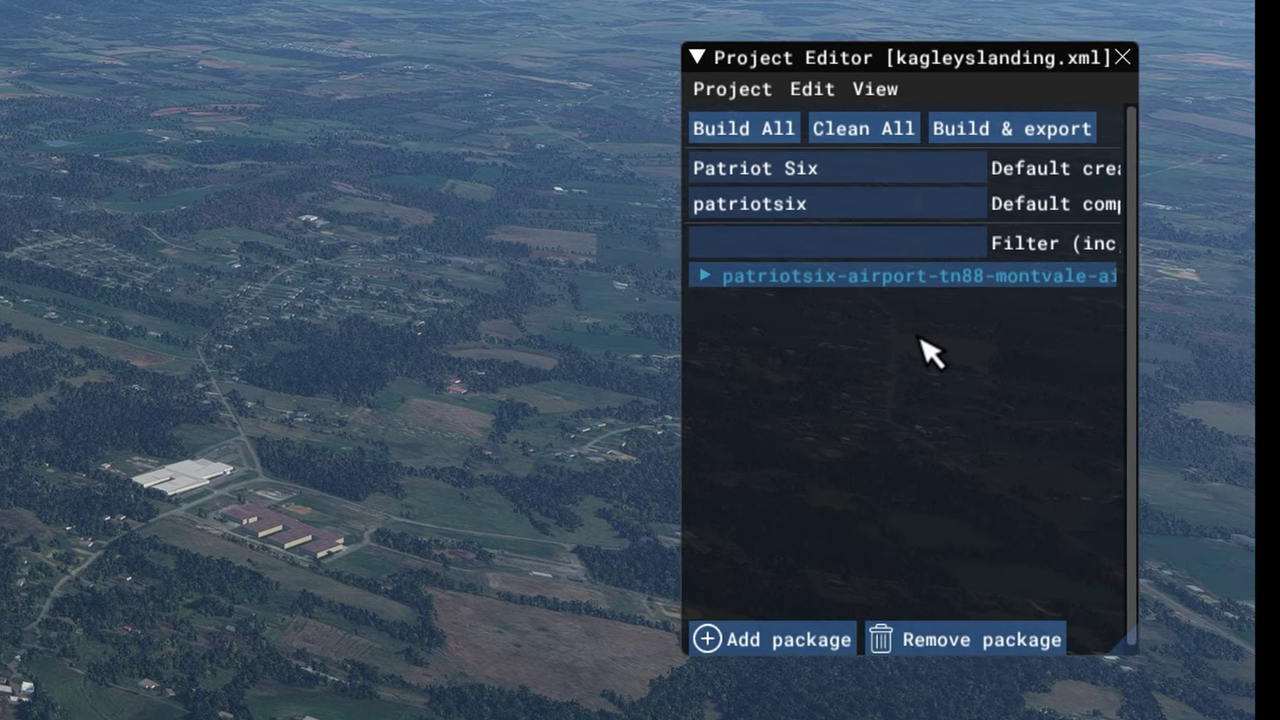
Load the scenery BGL asset group of the patriotsix-airport-tn88-montvale-airpark package in the editor
click(729, 283)
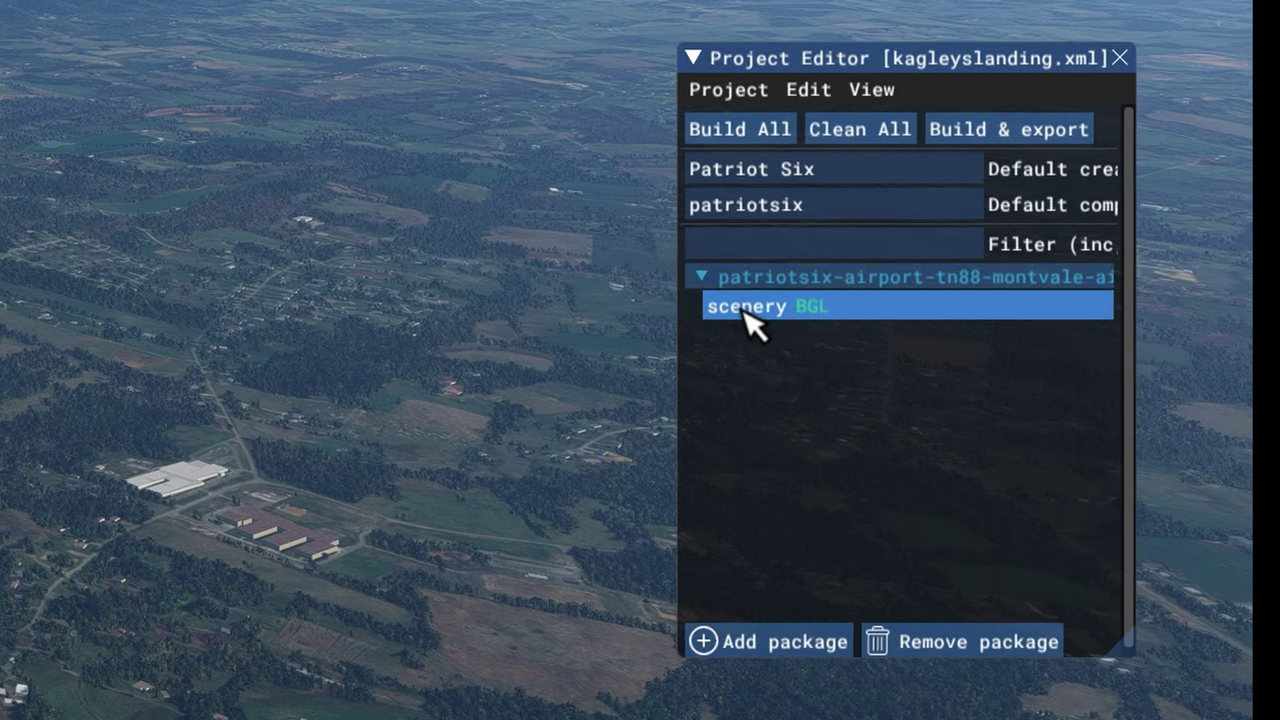
click(742, 310)
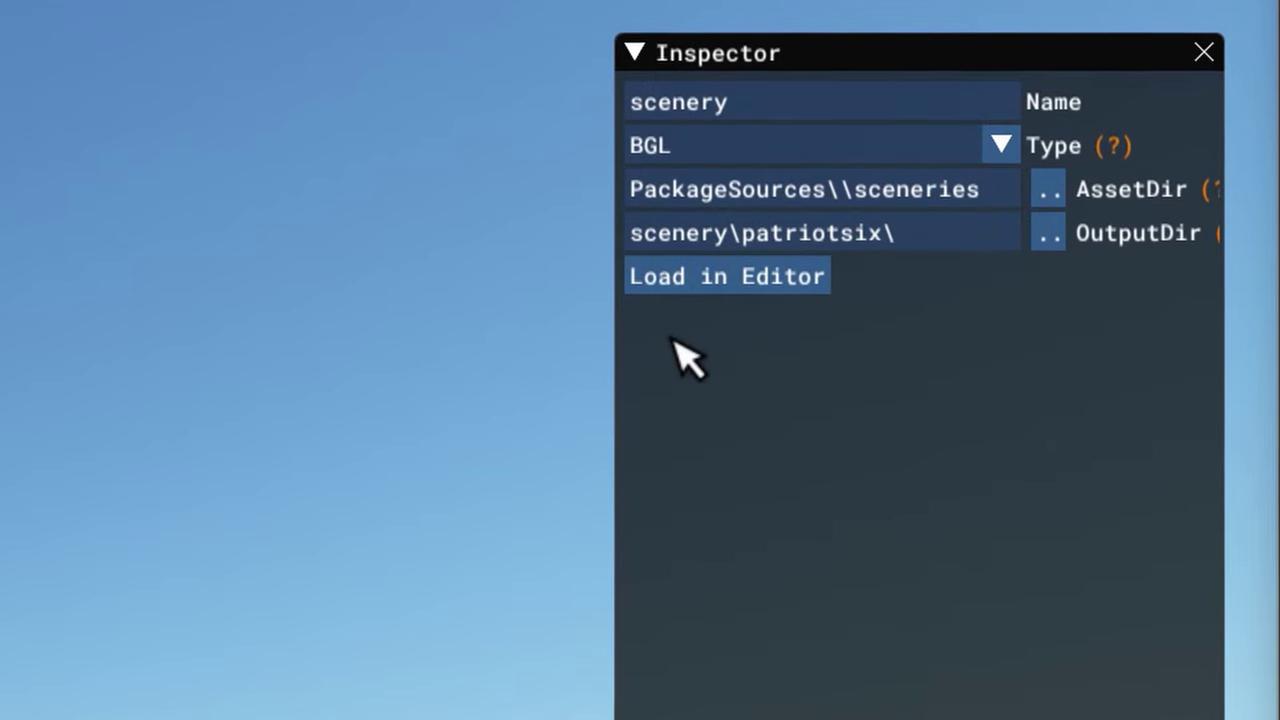
click(718, 285)
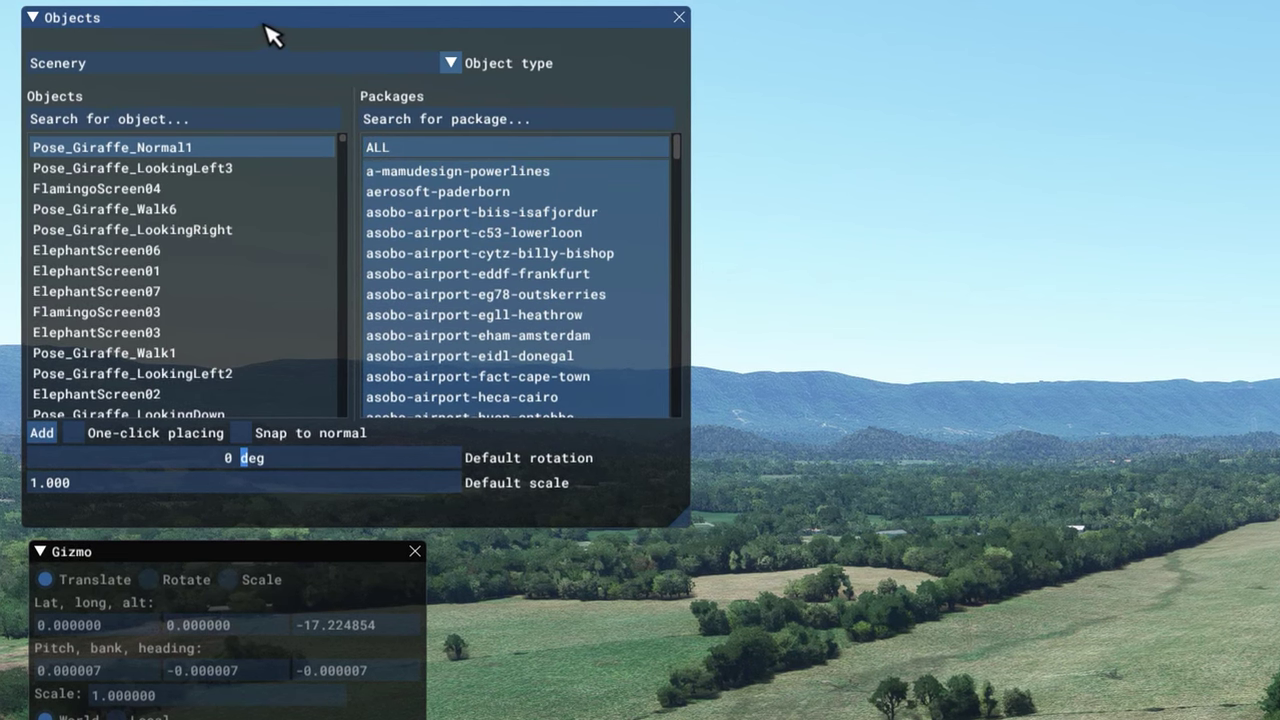
Add a Runway object numbered 01 to the Montvale Airpark scenery
click(455, 66)
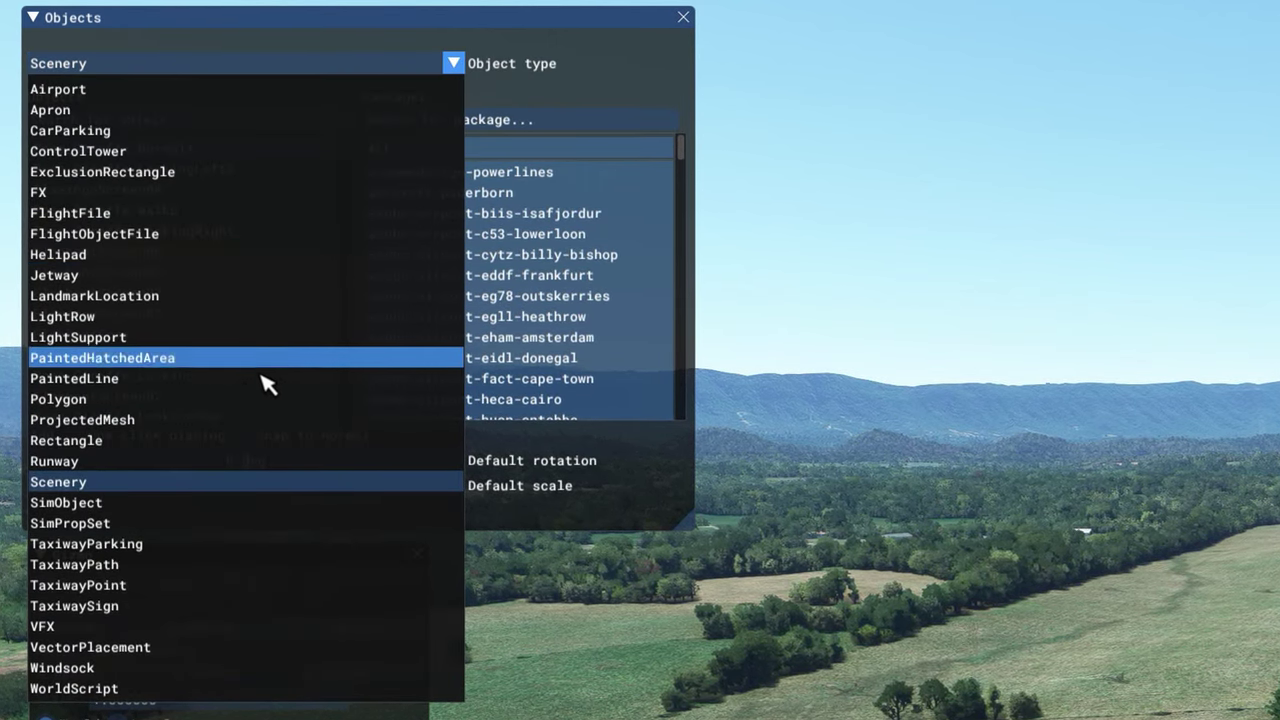
click(203, 463)
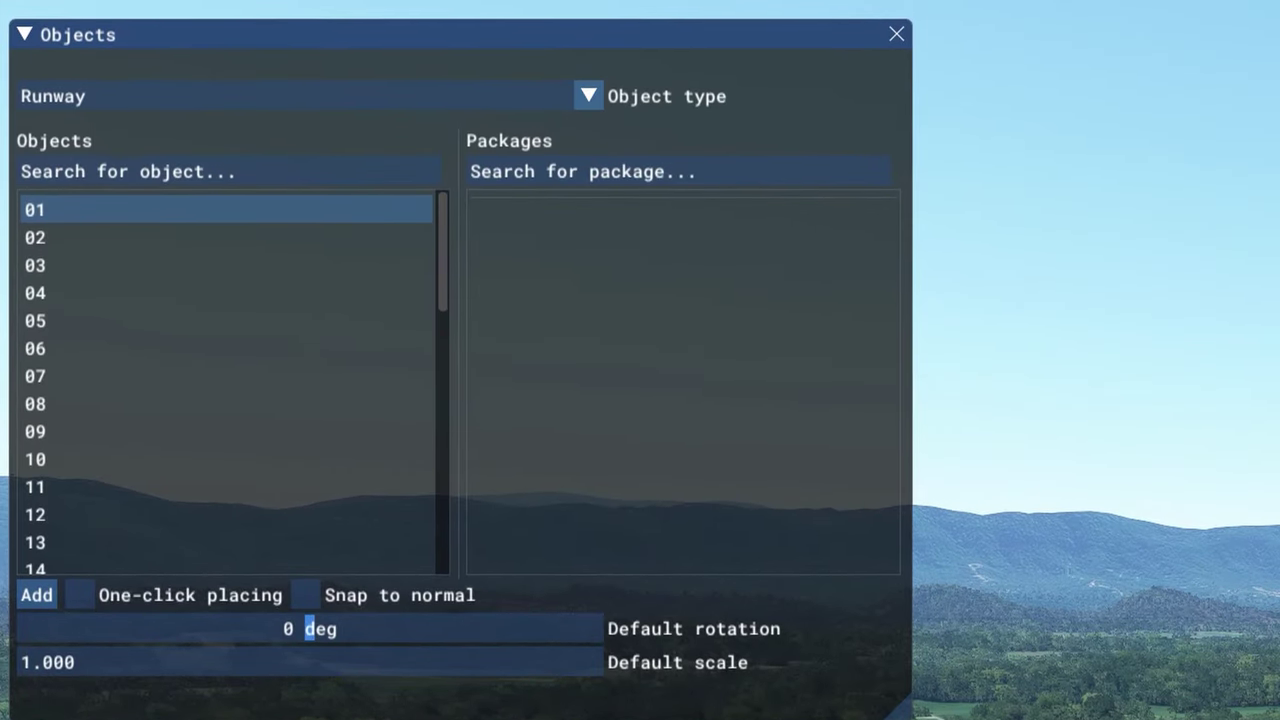
click(40, 600)
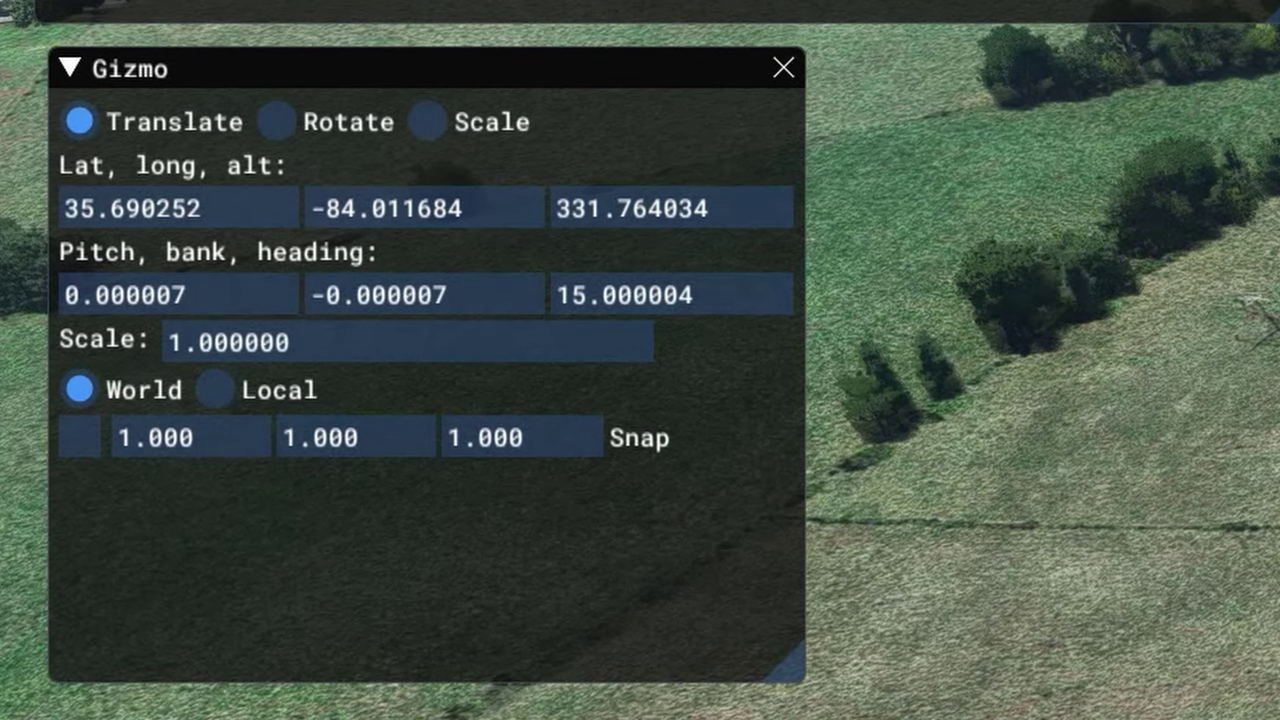
Rotate the new runway to a heading of about 6.44 degrees so it follows the grass strip
click(276, 122)
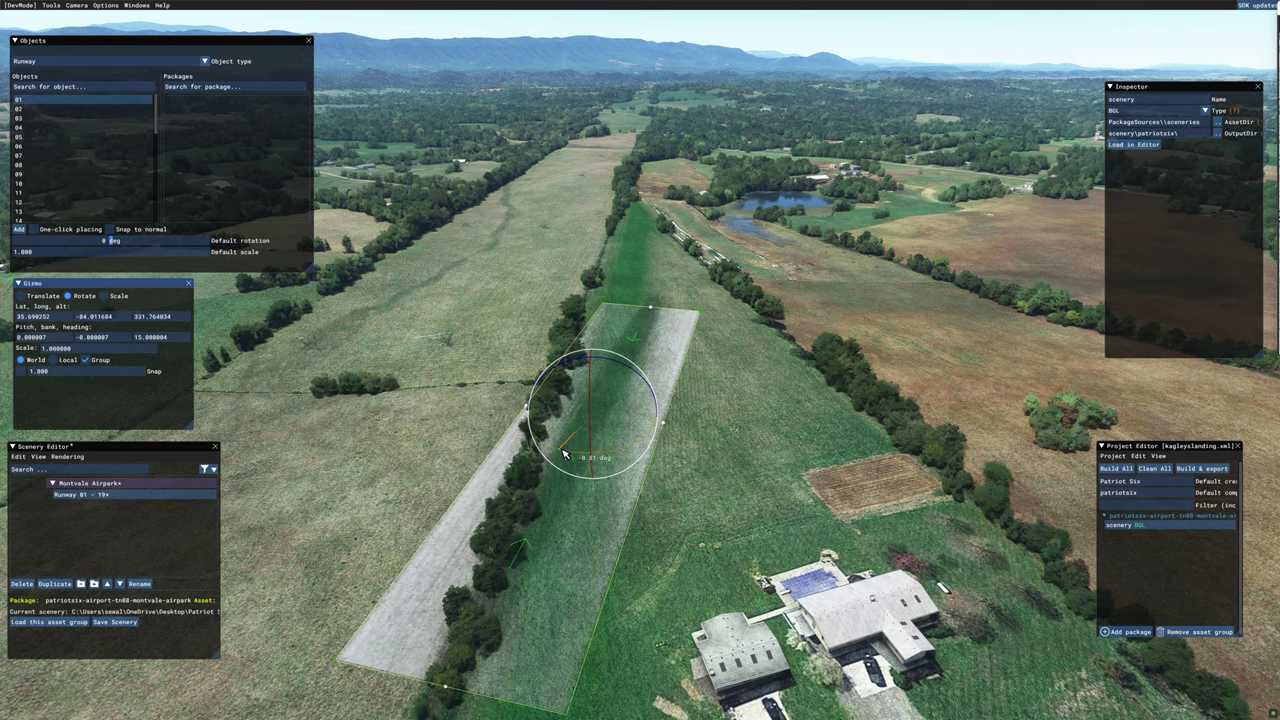
drag(563, 455, 654, 486)
key(a)
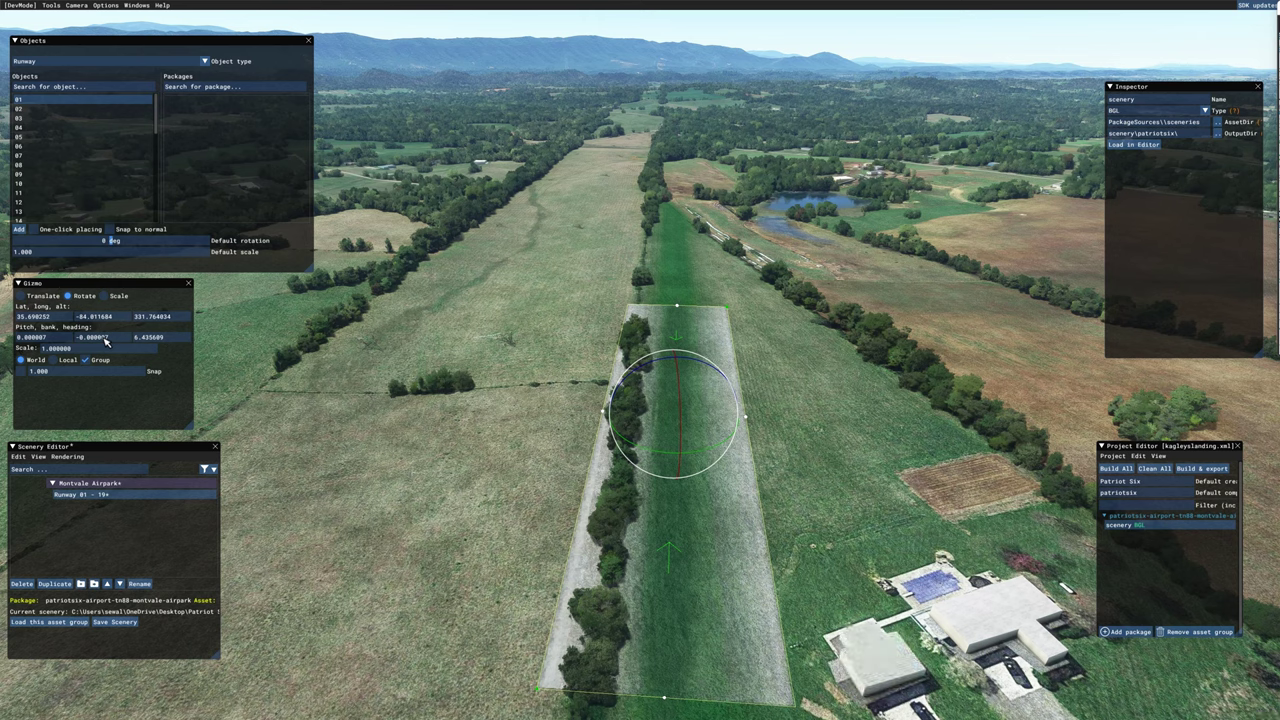
Narrow the runway by moving its two side edges in to match the width of the grass strip
click(22, 296)
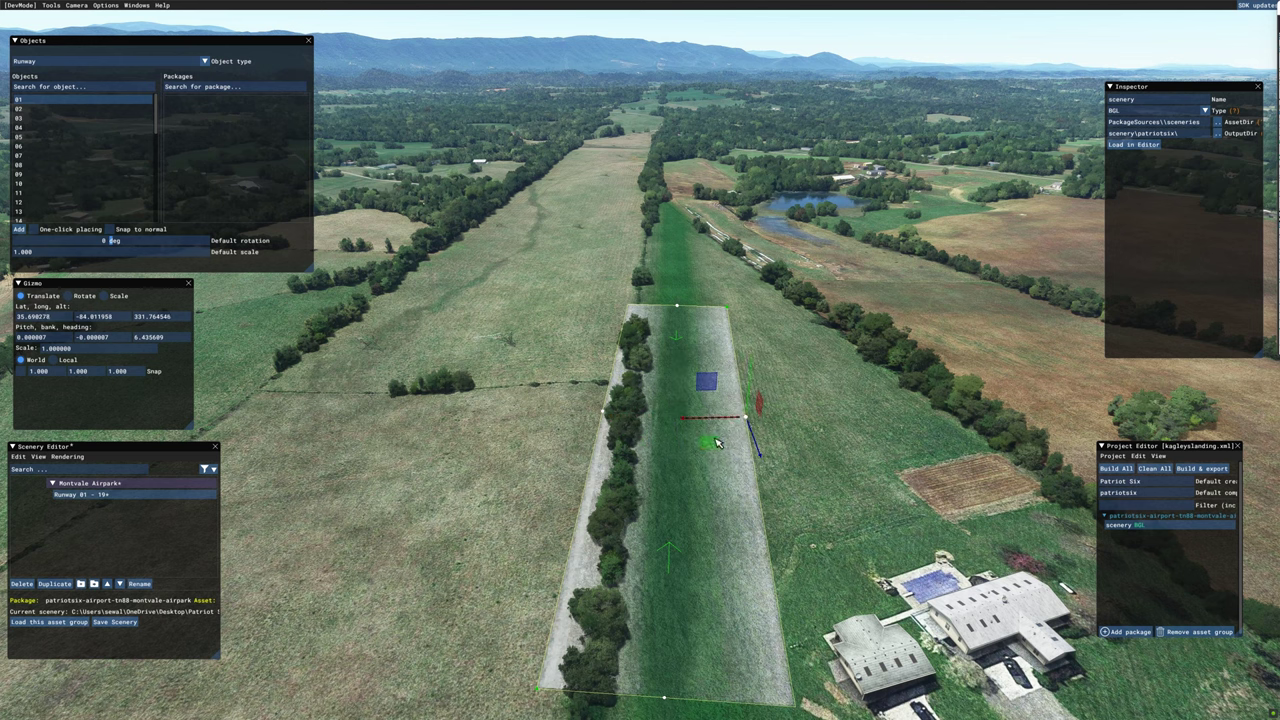
drag(717, 440, 671, 437)
scroll(630, 435, down, 1)
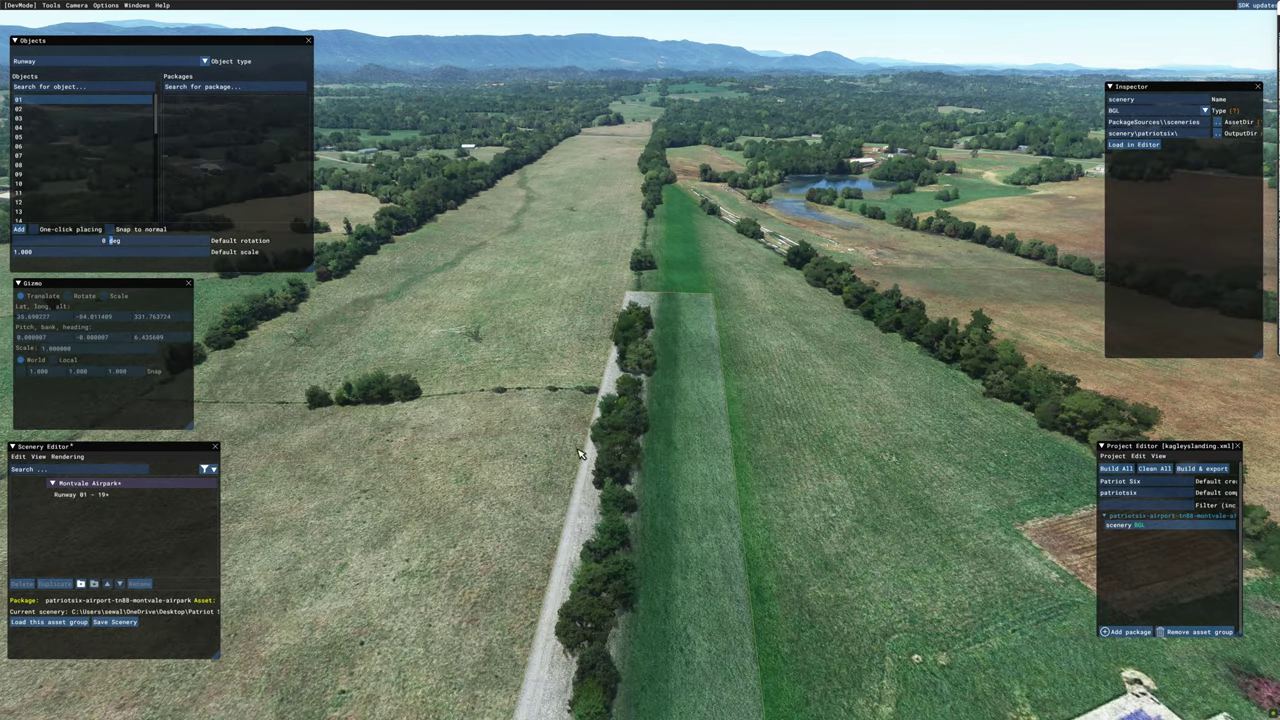
mouse_move(590, 432)
mouse_down()
mouse_move(537, 445)
mouse_move(591, 450)
mouse_up()
scroll(711, 444, down, 1)
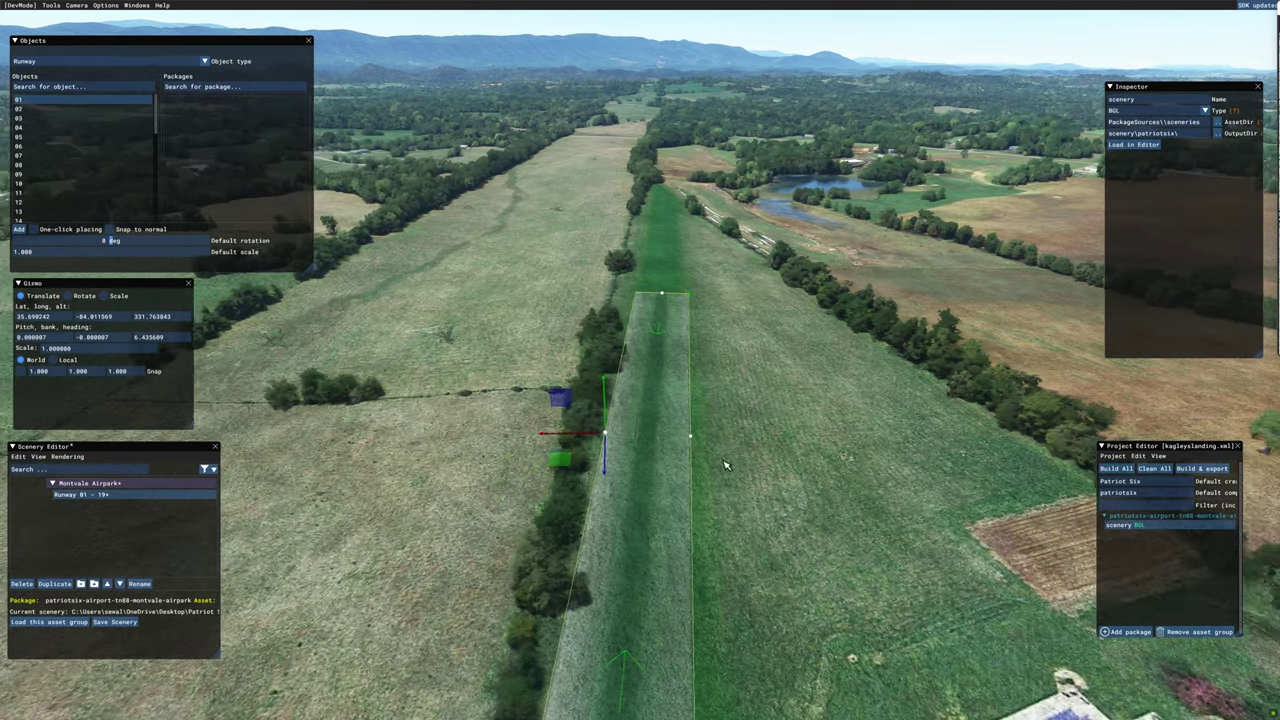
Lengthen the runway by moving its far and near ends out to the ends of the grass strip
drag(711, 444, 651, 229)
scroll(646, 428, up, 2)
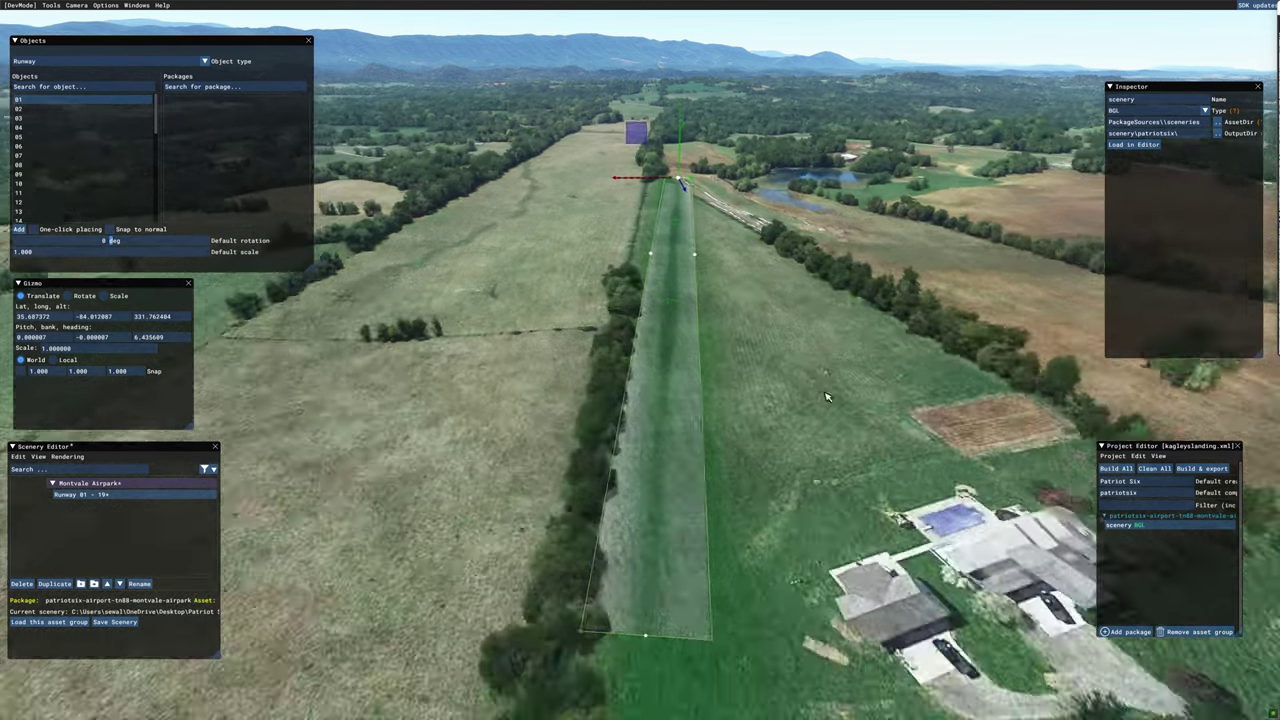
drag(646, 428, 585, 668)
scroll(722, 580, down, 1)
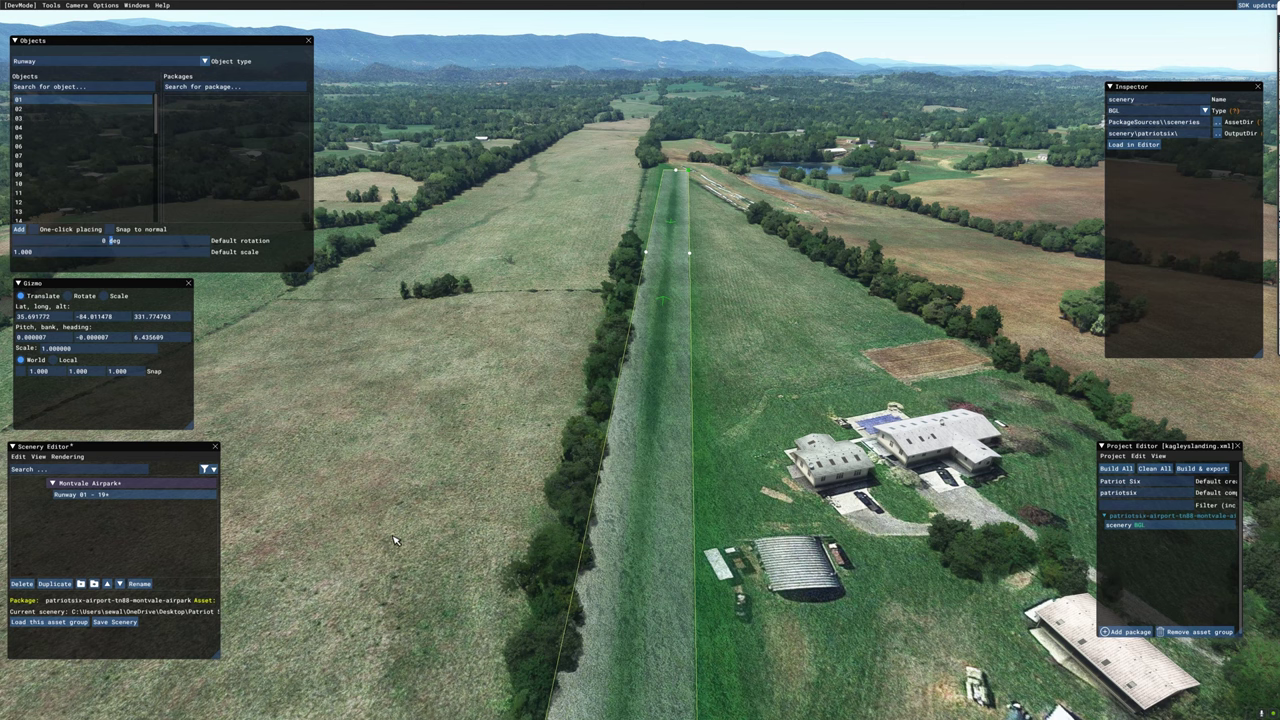
Fine-tune the runway's rotation to a heading of about 4.82 degrees, and return to translate mode
click(68, 296)
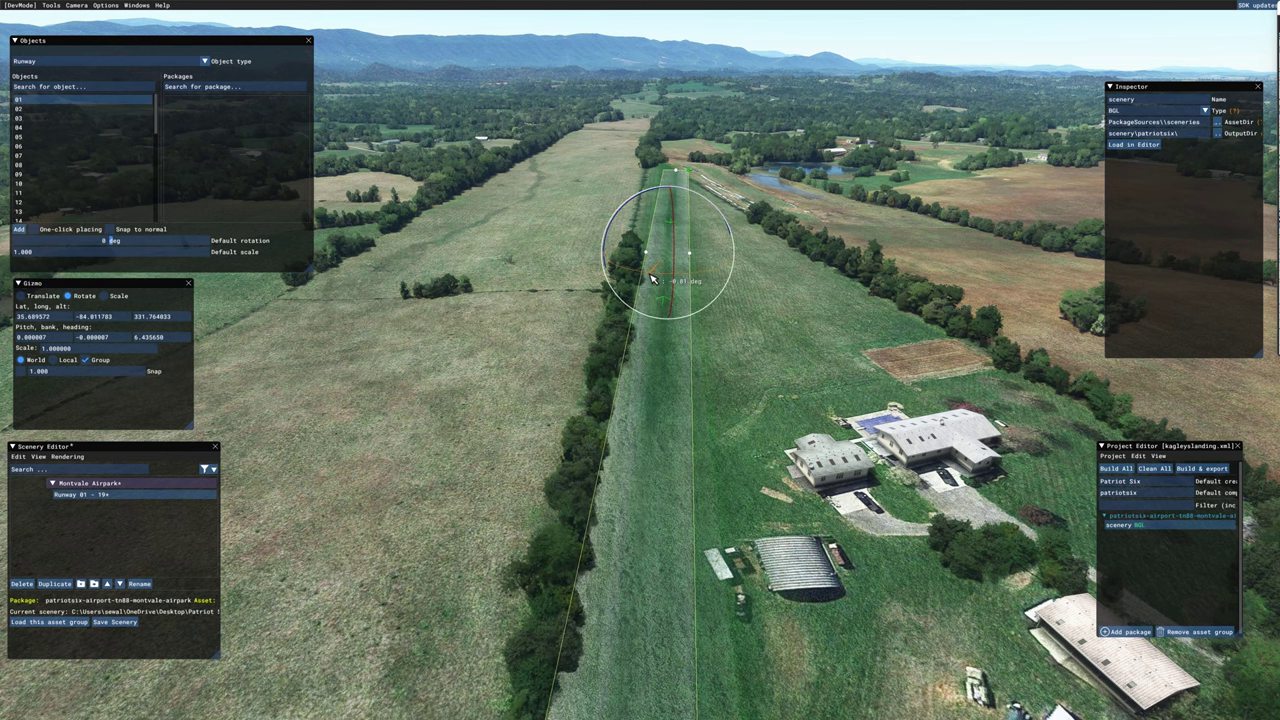
click(24, 296)
key(w)
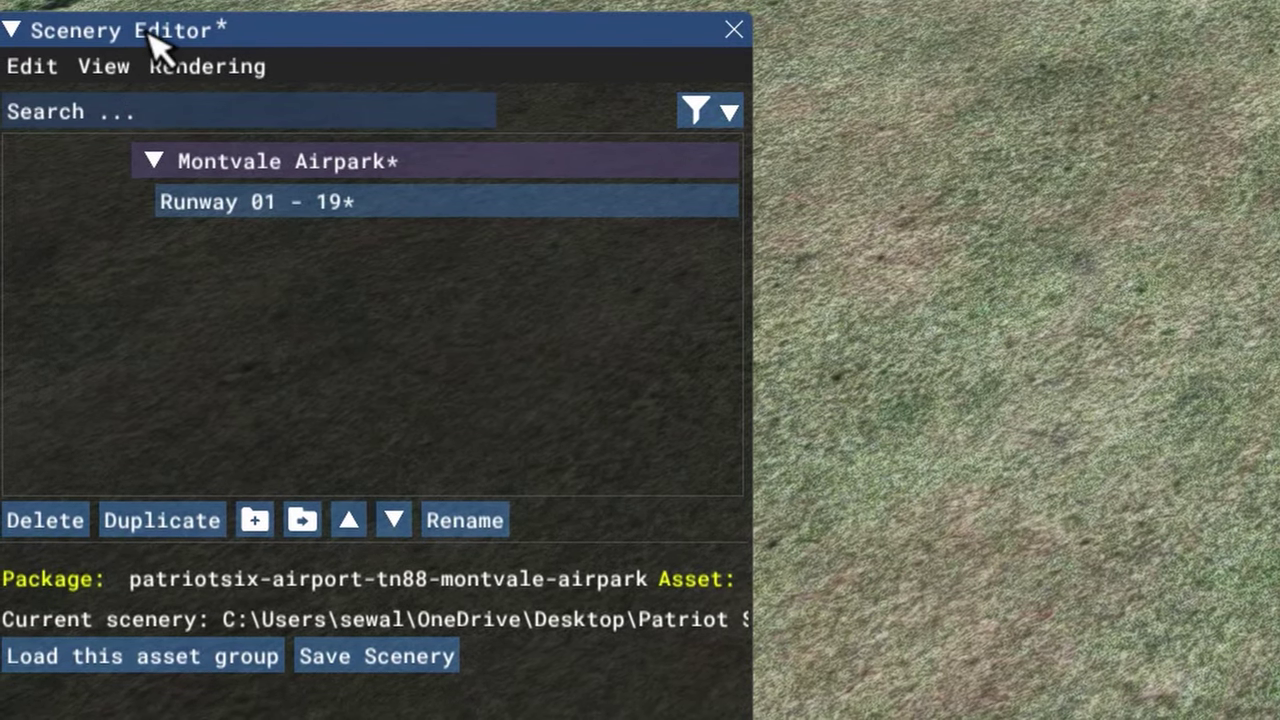
Show the Properties window for Runway 01 - 19 and reposition it beside the runway
click(116, 76)
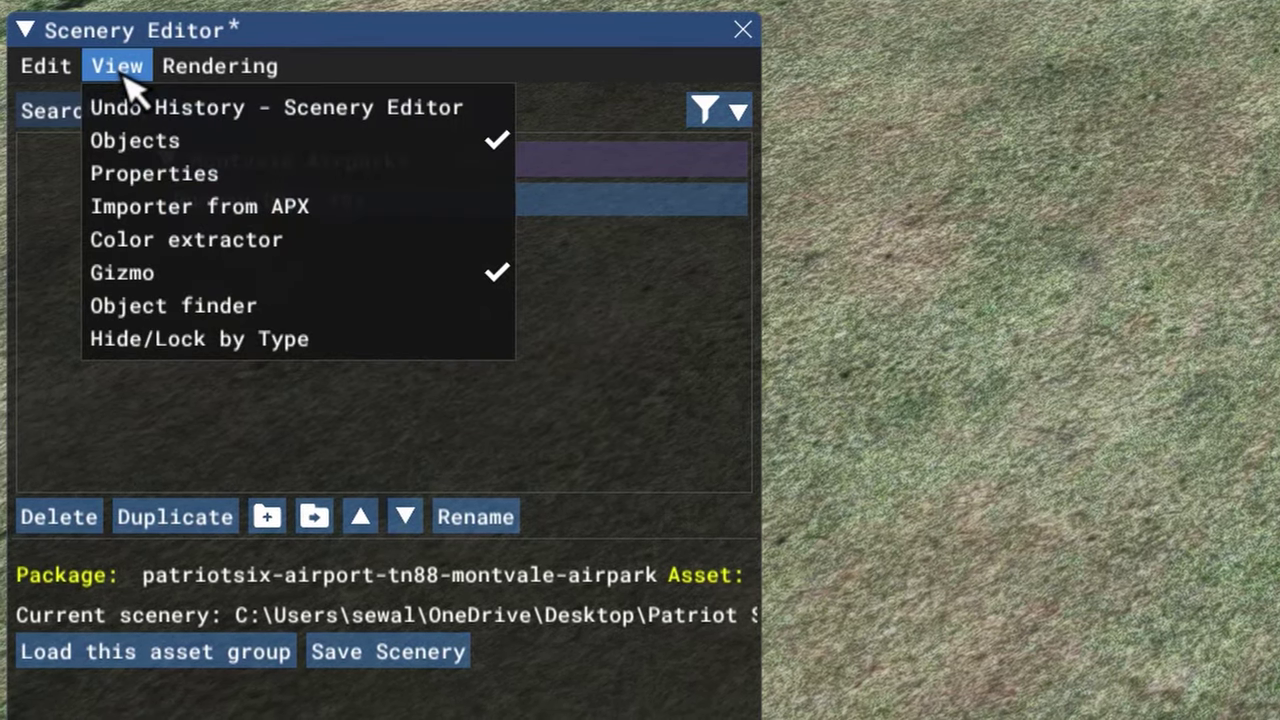
click(300, 174)
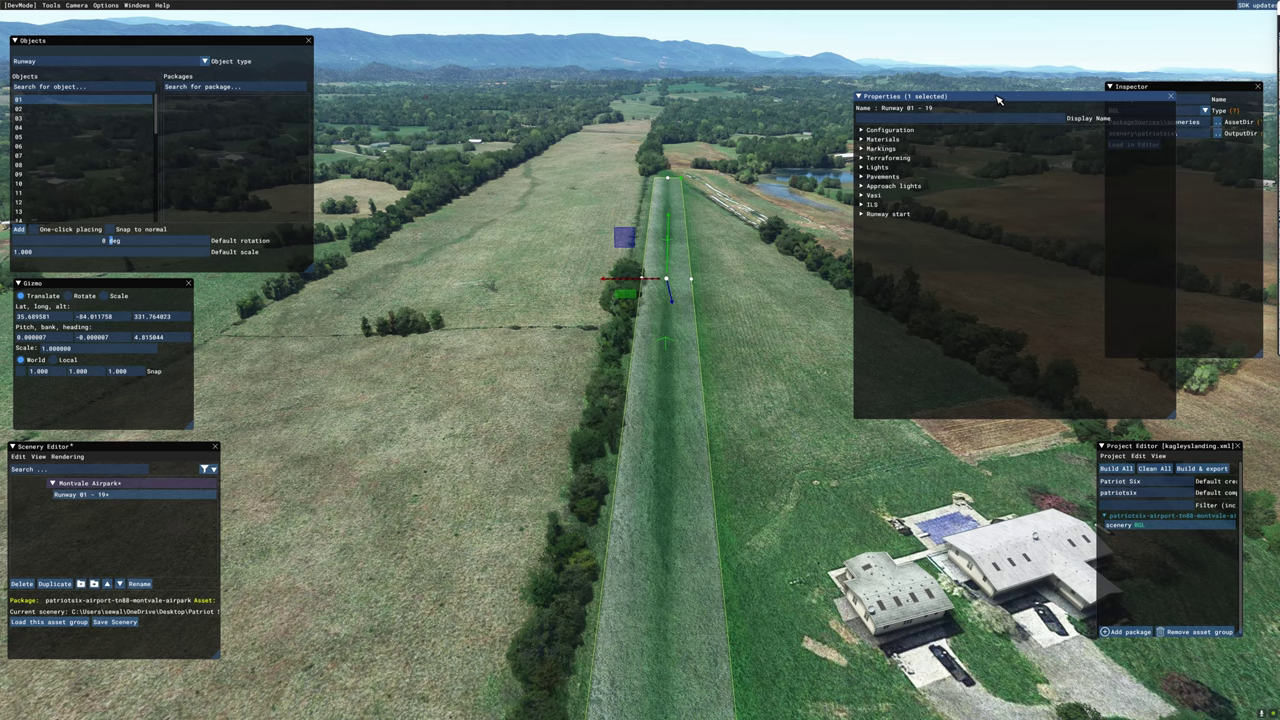
drag(998, 100, 968, 126)
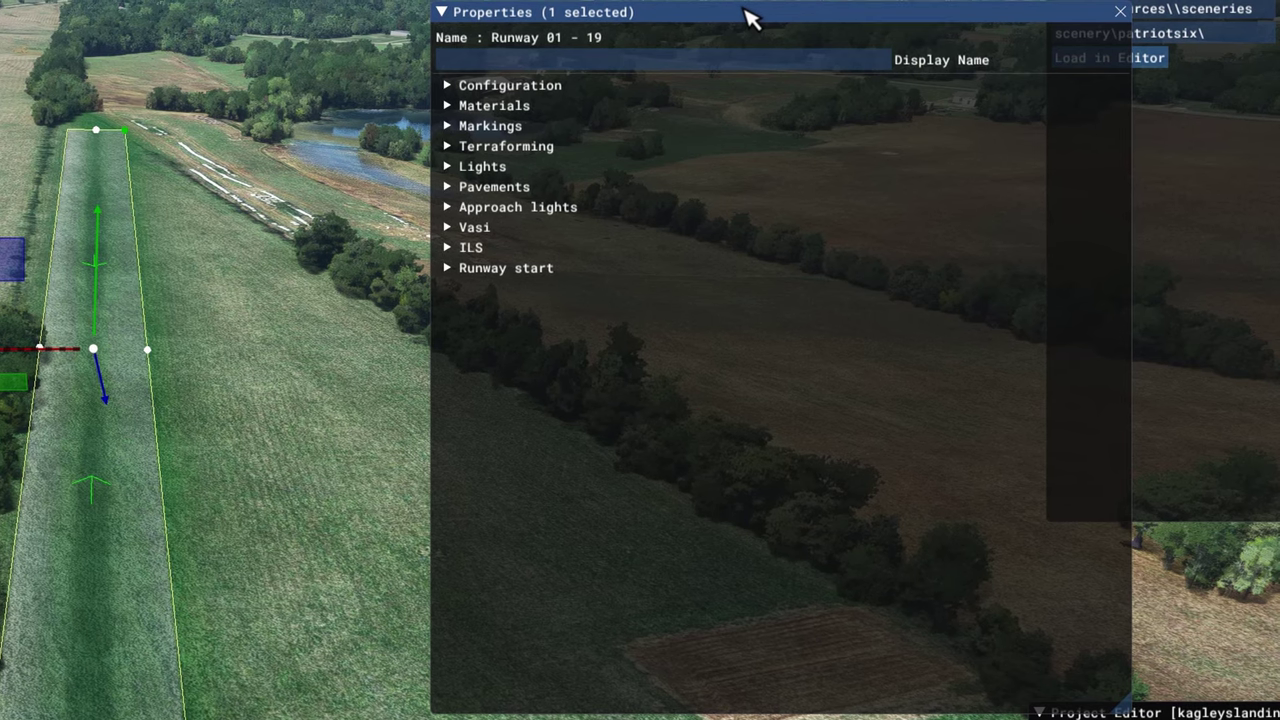
Enable position editing for the runway's primary start and move the start point toward the near end
click(543, 270)
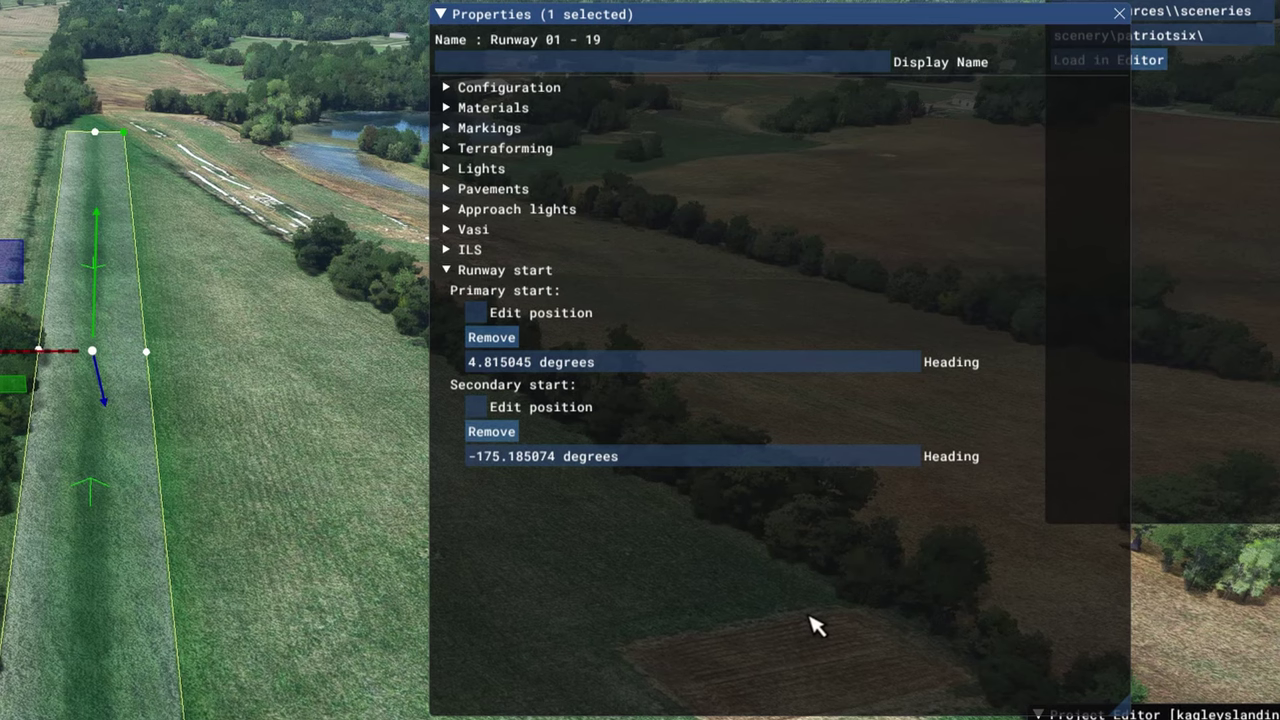
click(476, 317)
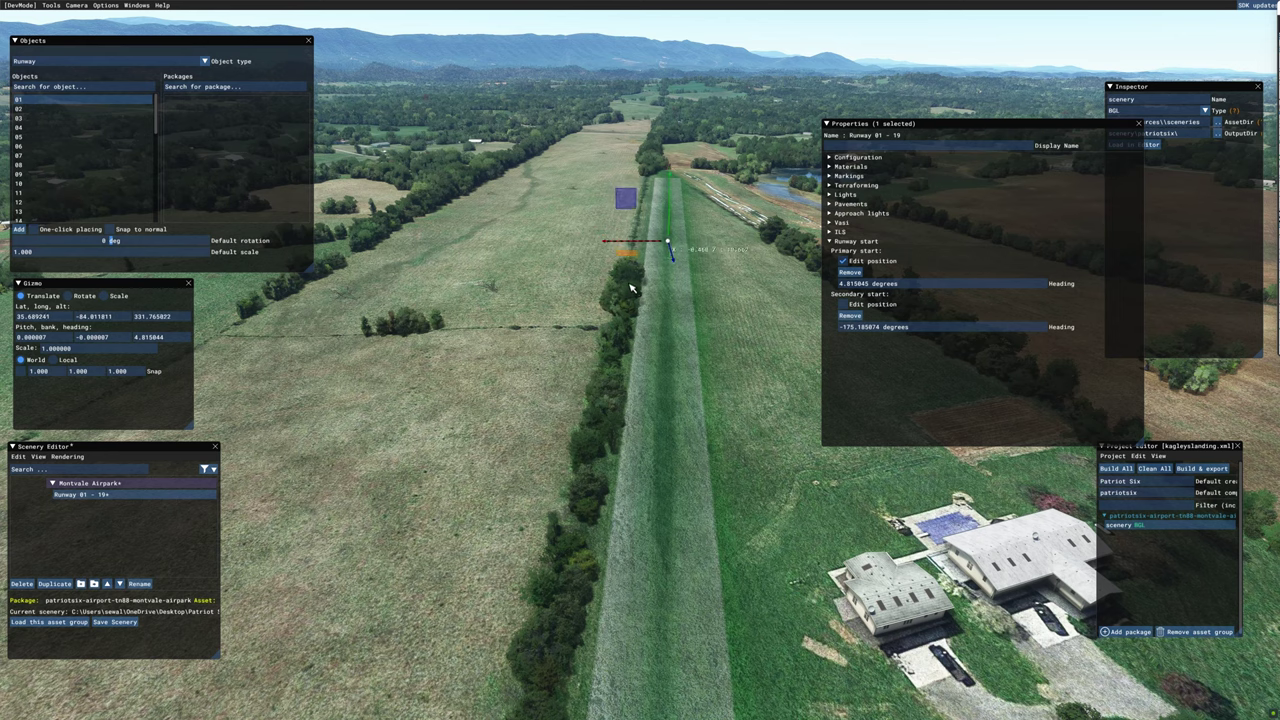
mouse_move(631, 288)
mouse_down()
mouse_move(631, 425)
mouse_move(619, 424)
mouse_up()
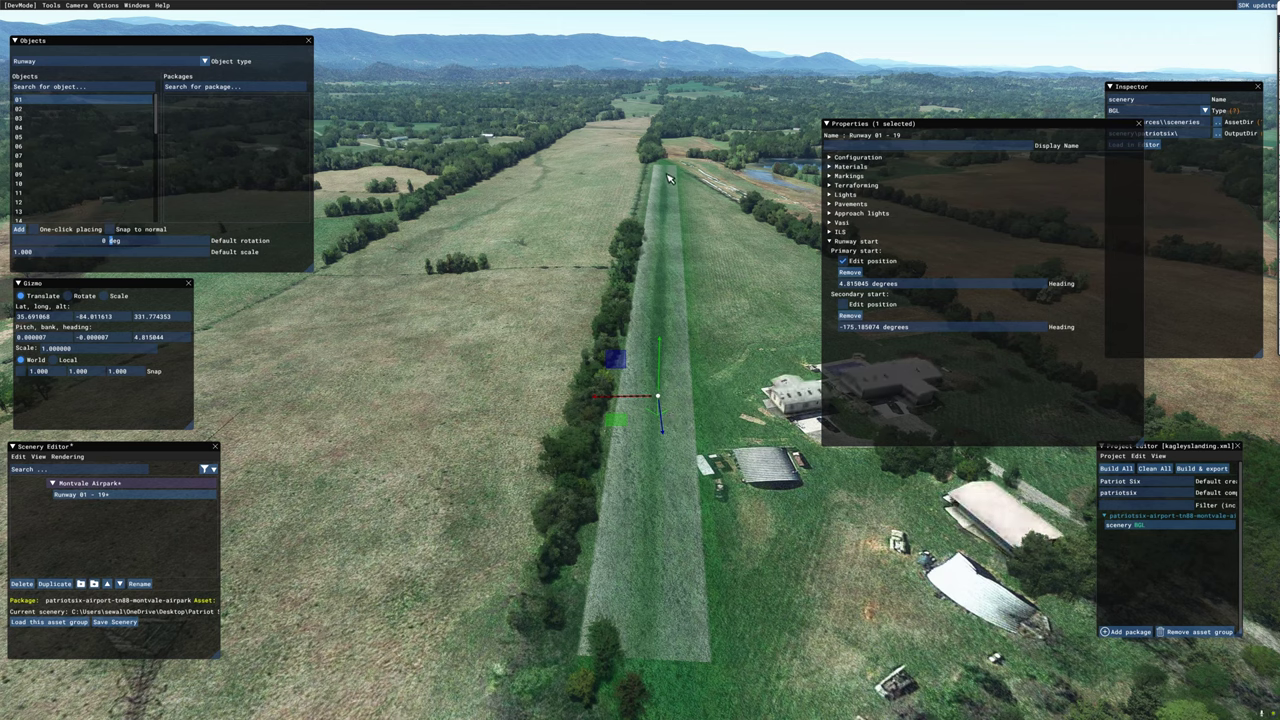
Rotate the primary start to a heading of about -175.19 degrees and shift it slightly nearer the runway end
click(69, 296)
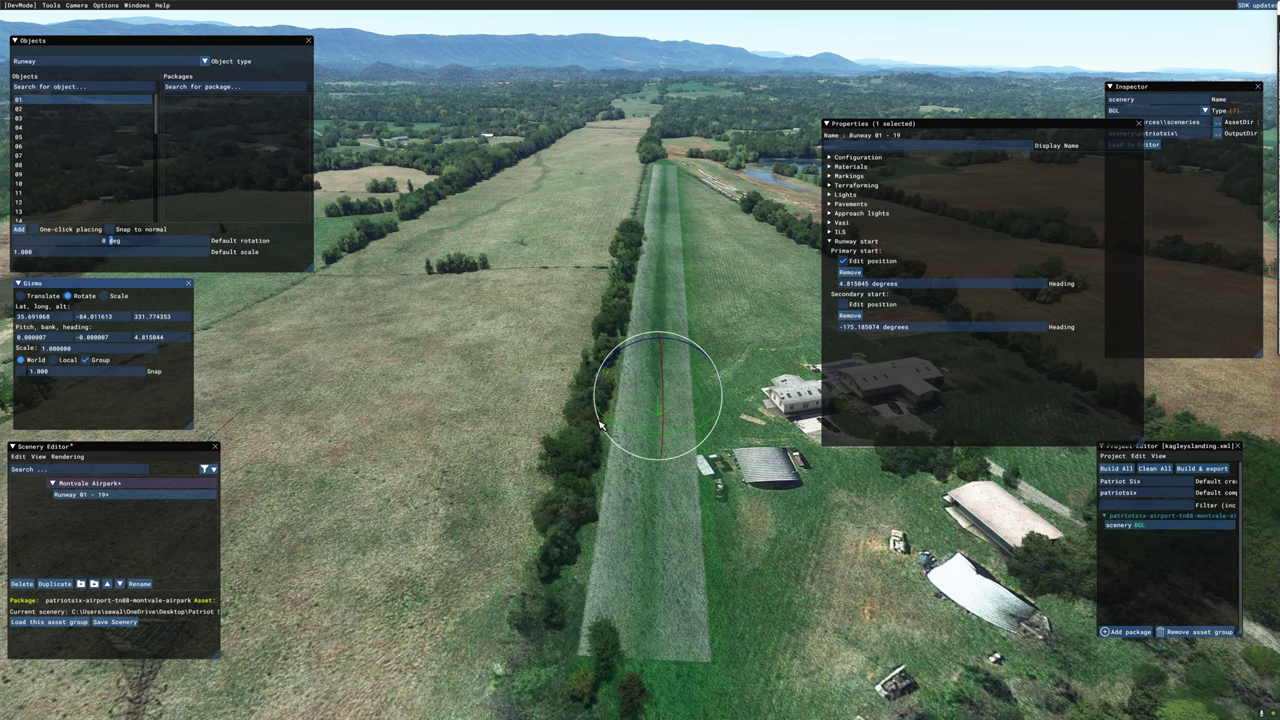
drag(607, 420, 706, 380)
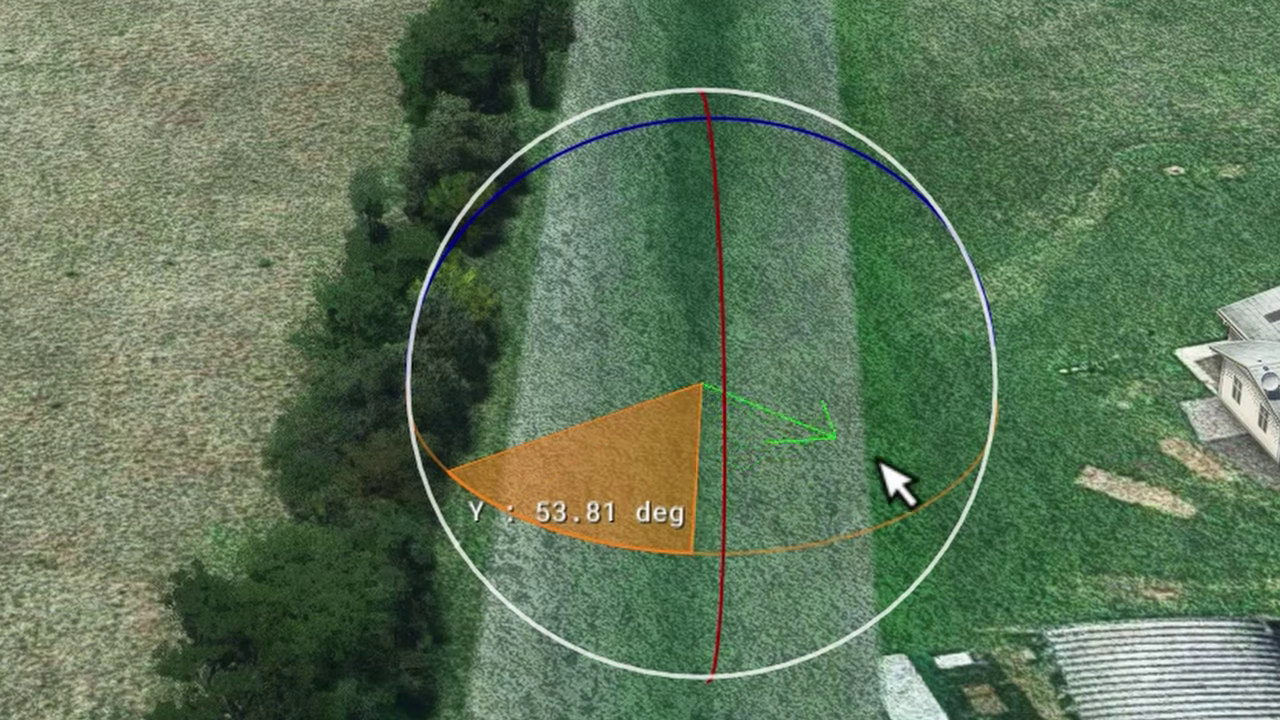
drag(915, 294, 918, 322)
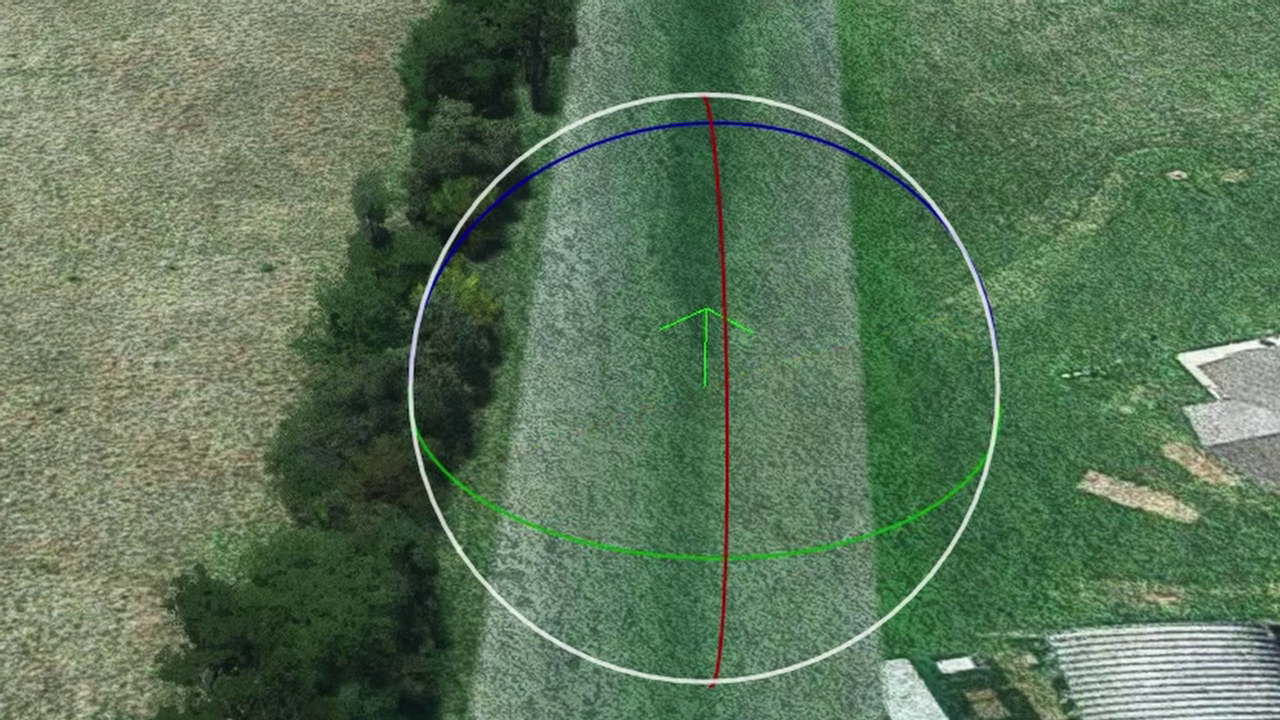
key(w)
drag(524, 526, 511, 591)
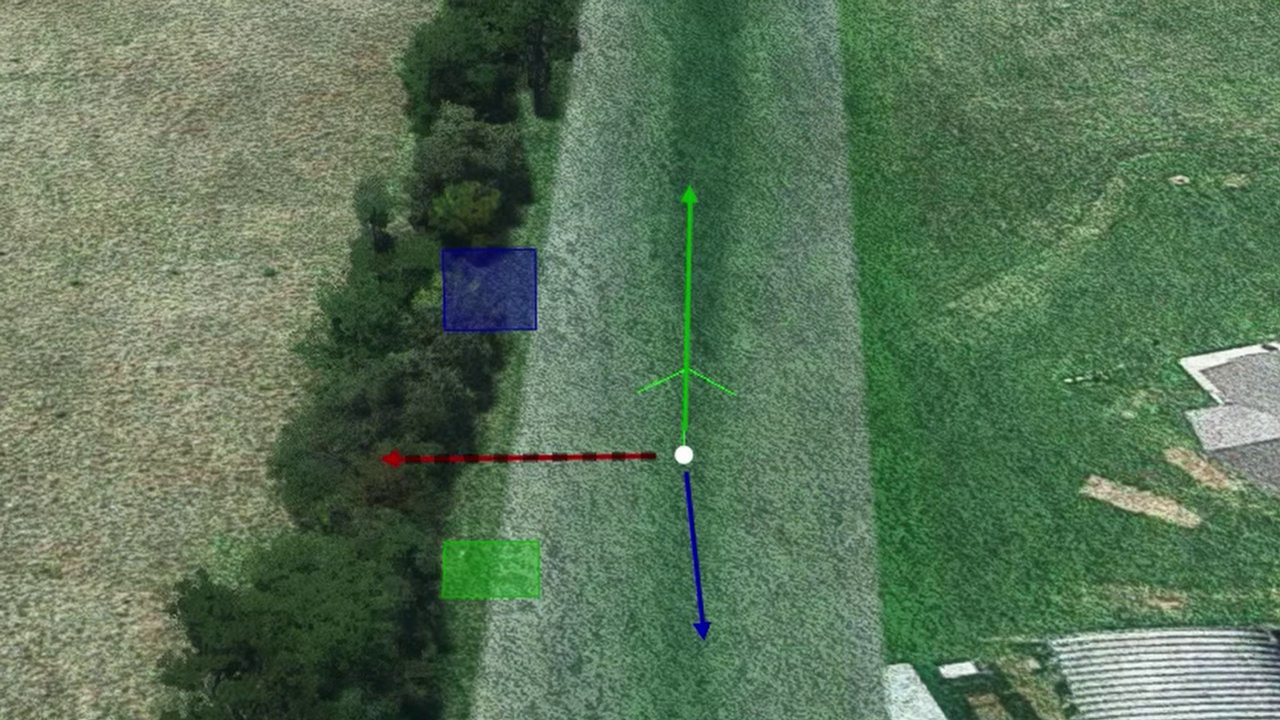
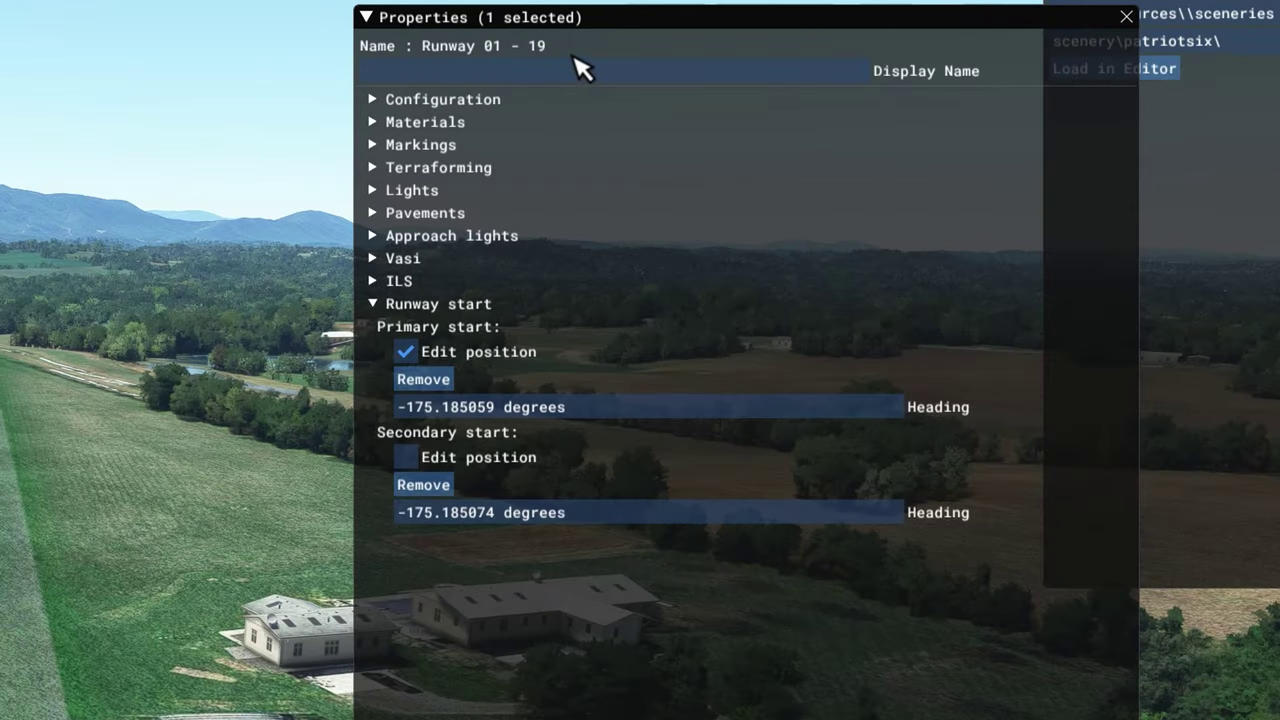
Make the runway's surface material transparent so the ground imagery shows through
click(378, 131)
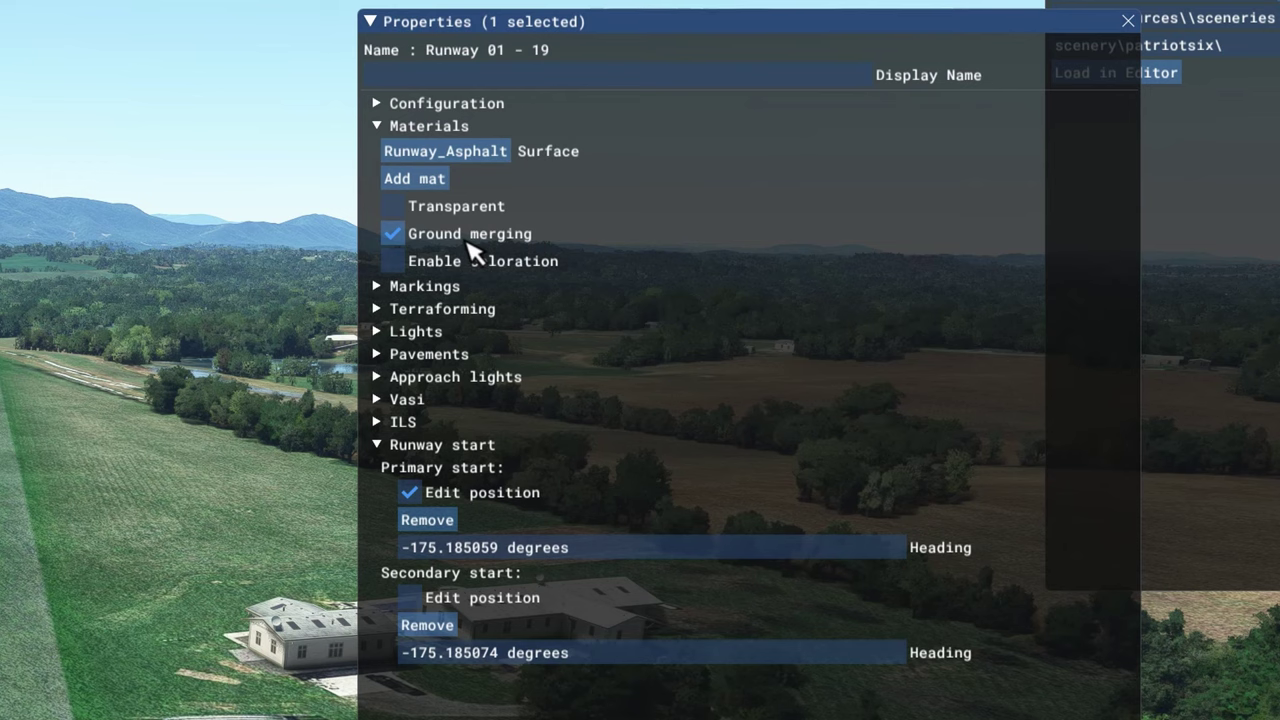
click(394, 207)
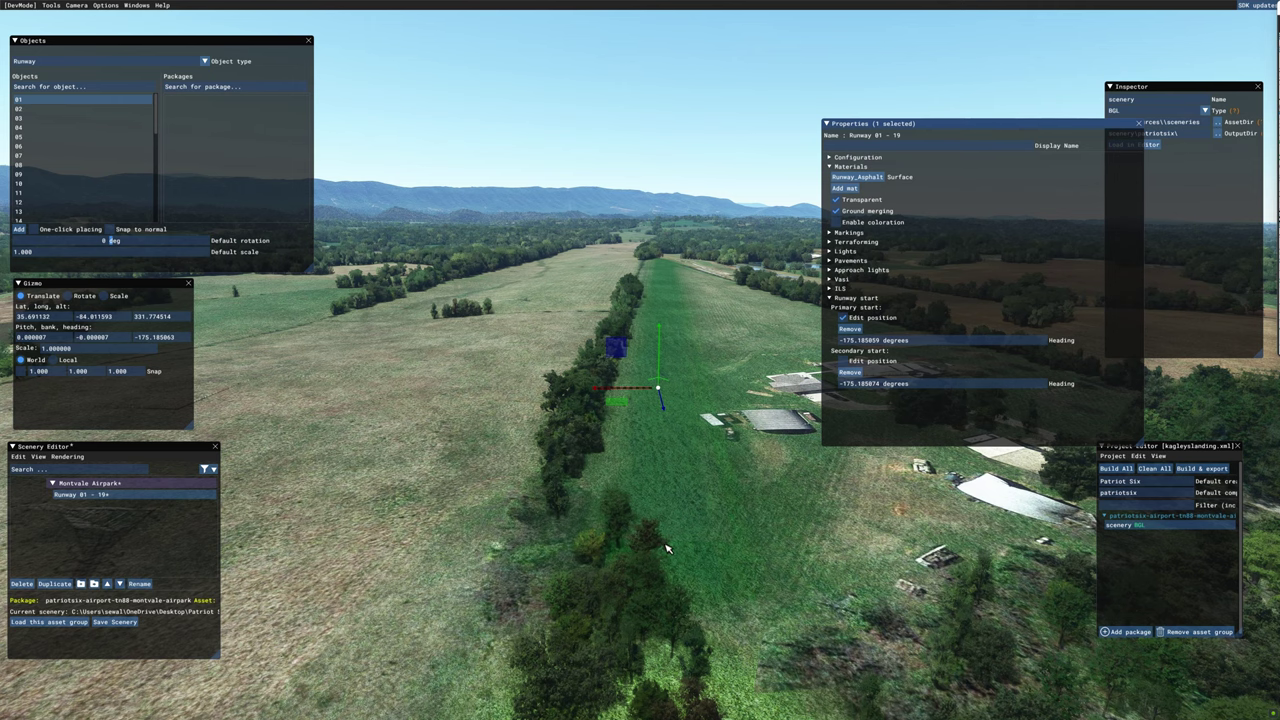
key(Down)
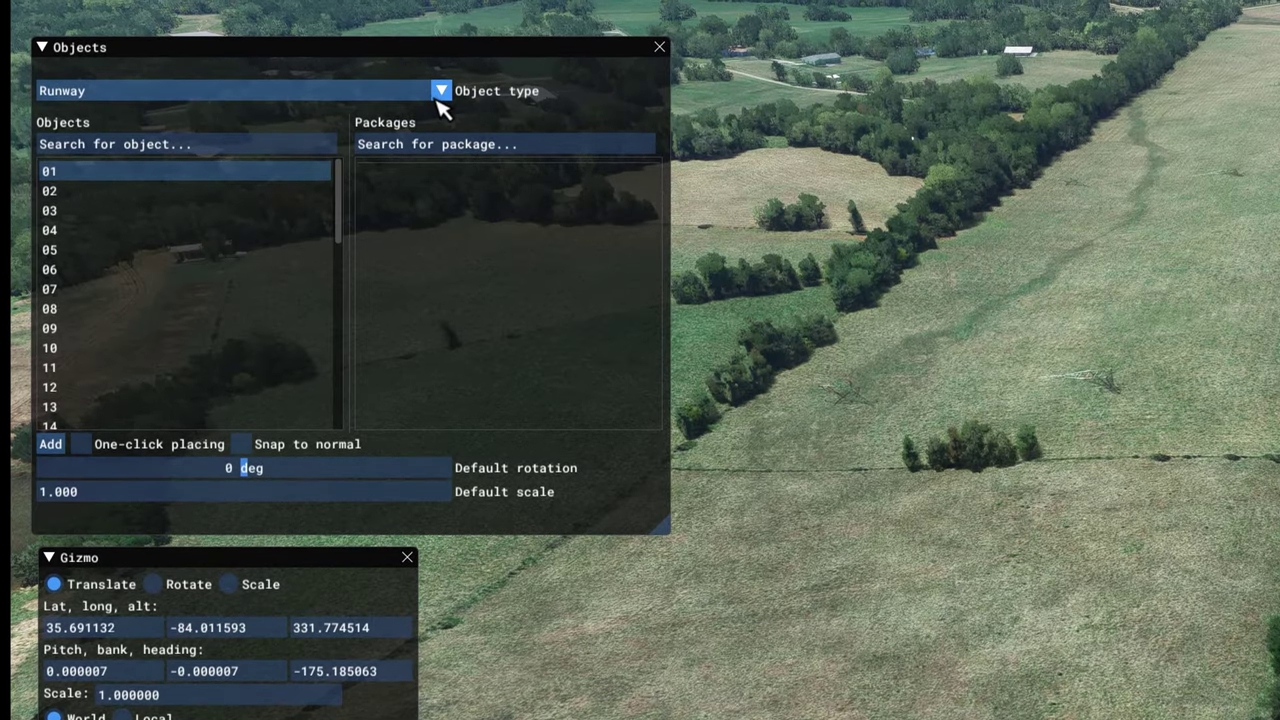
Create a Polygon object that follows the green grass strip along both edges and both ends of the runway
click(439, 98)
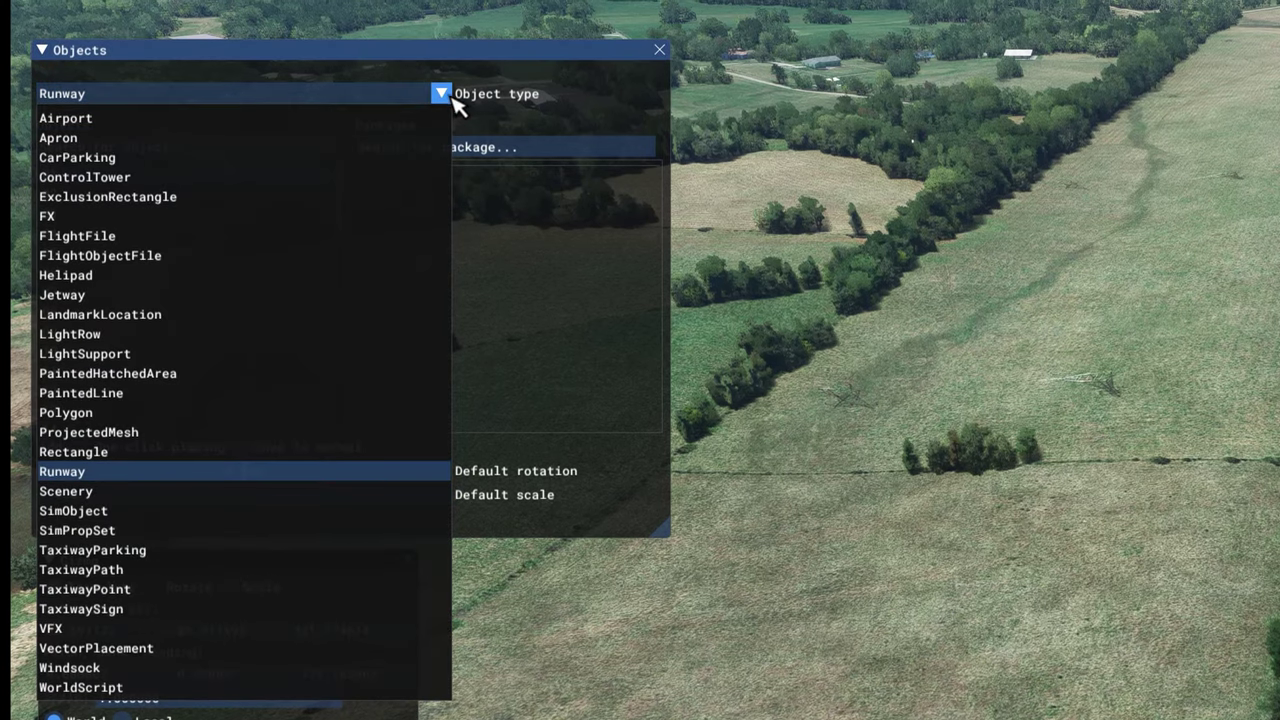
click(185, 421)
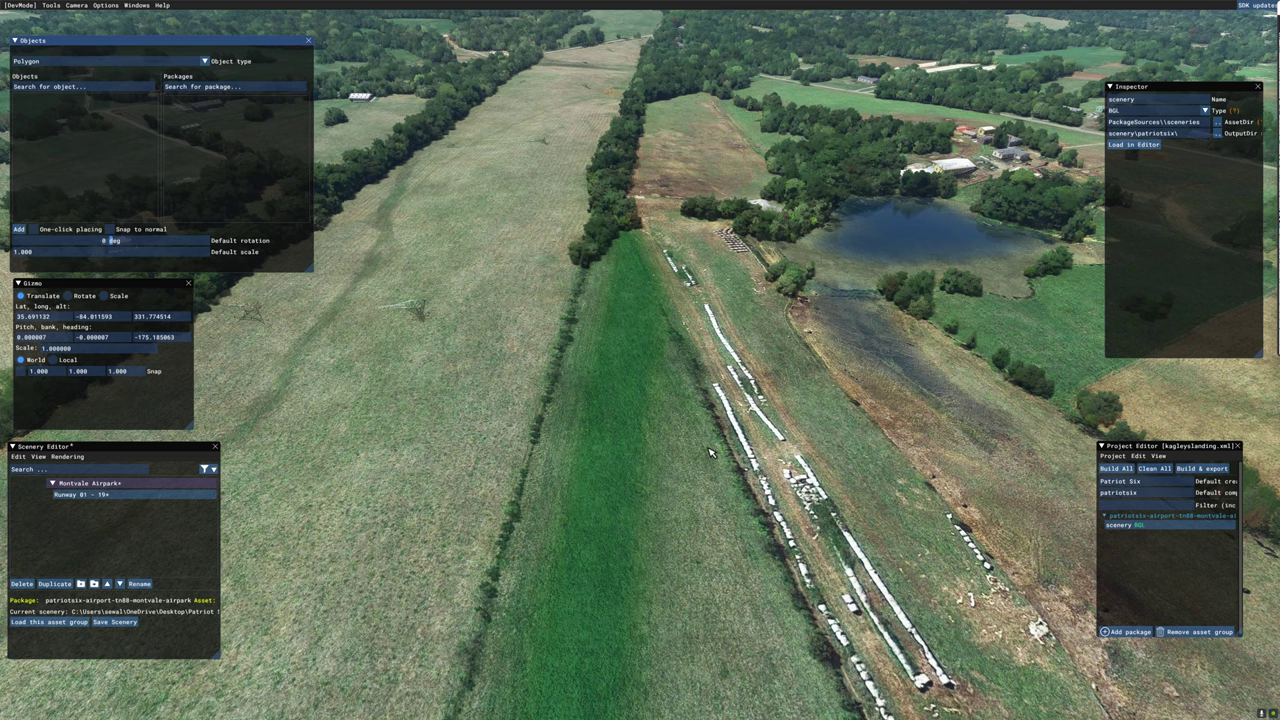
right_drag(710, 453, 560, 468)
click(663, 334)
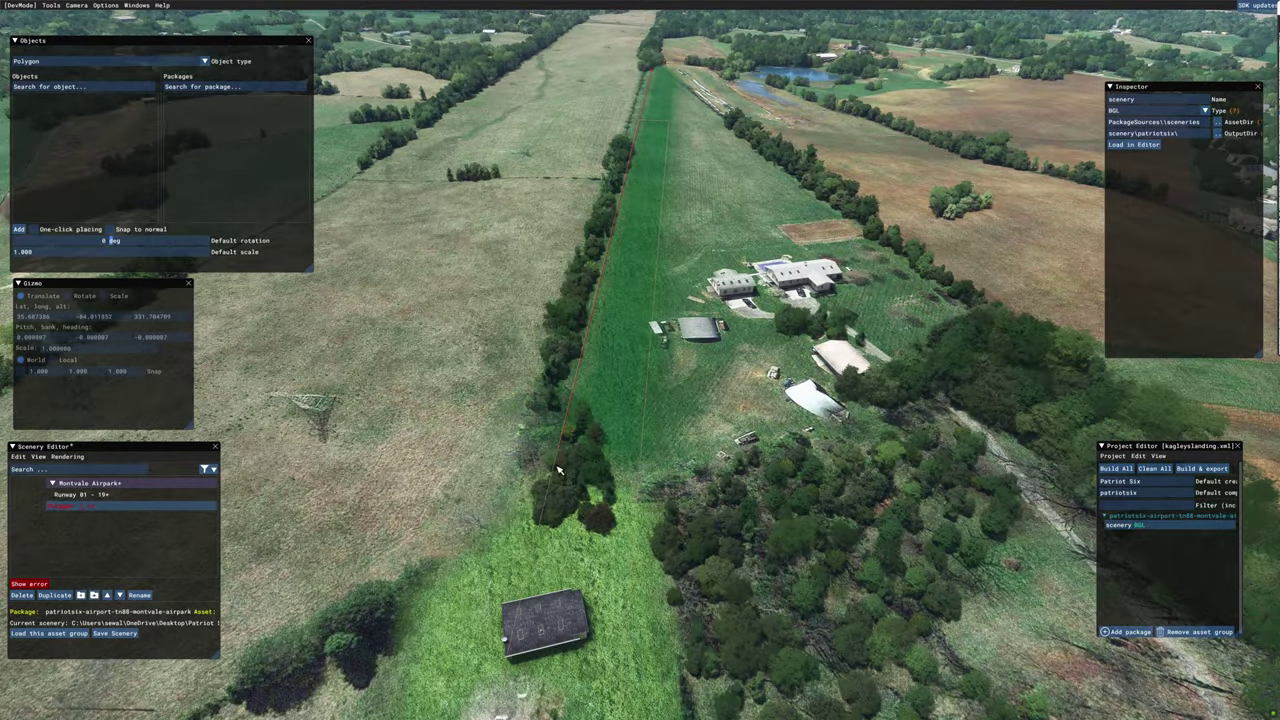
click(560, 467)
key(Up)
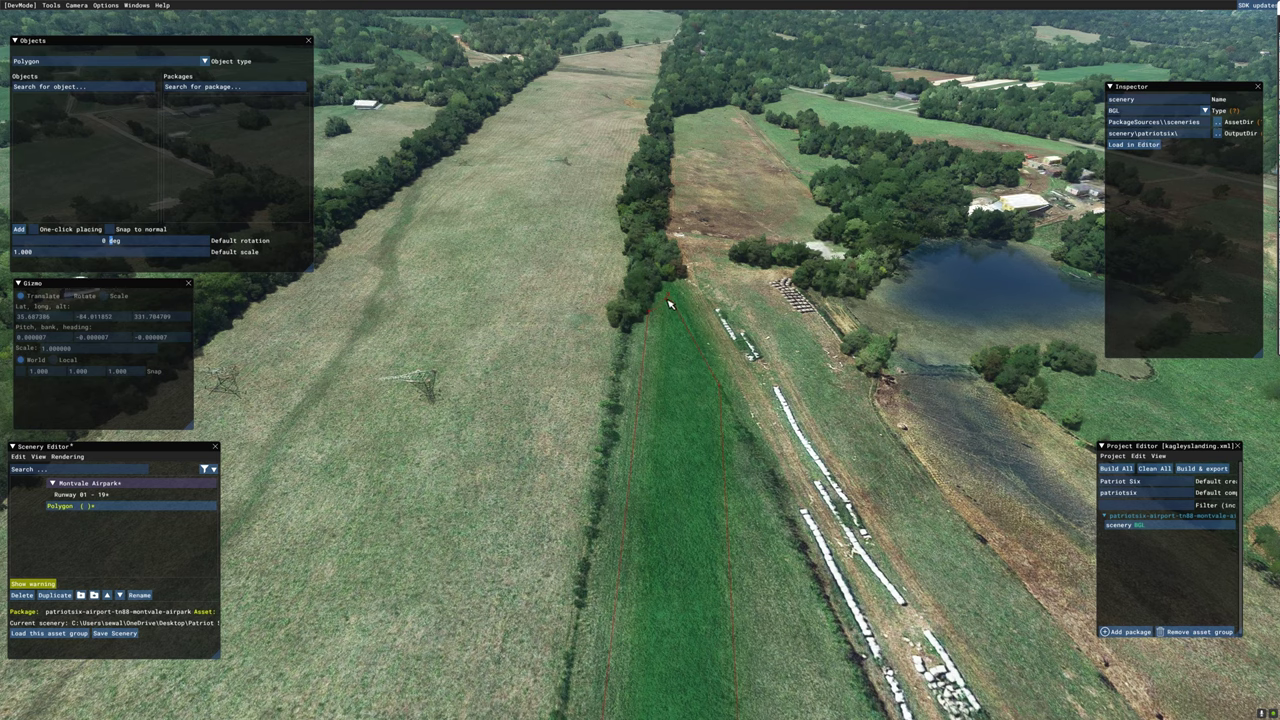
click(670, 305)
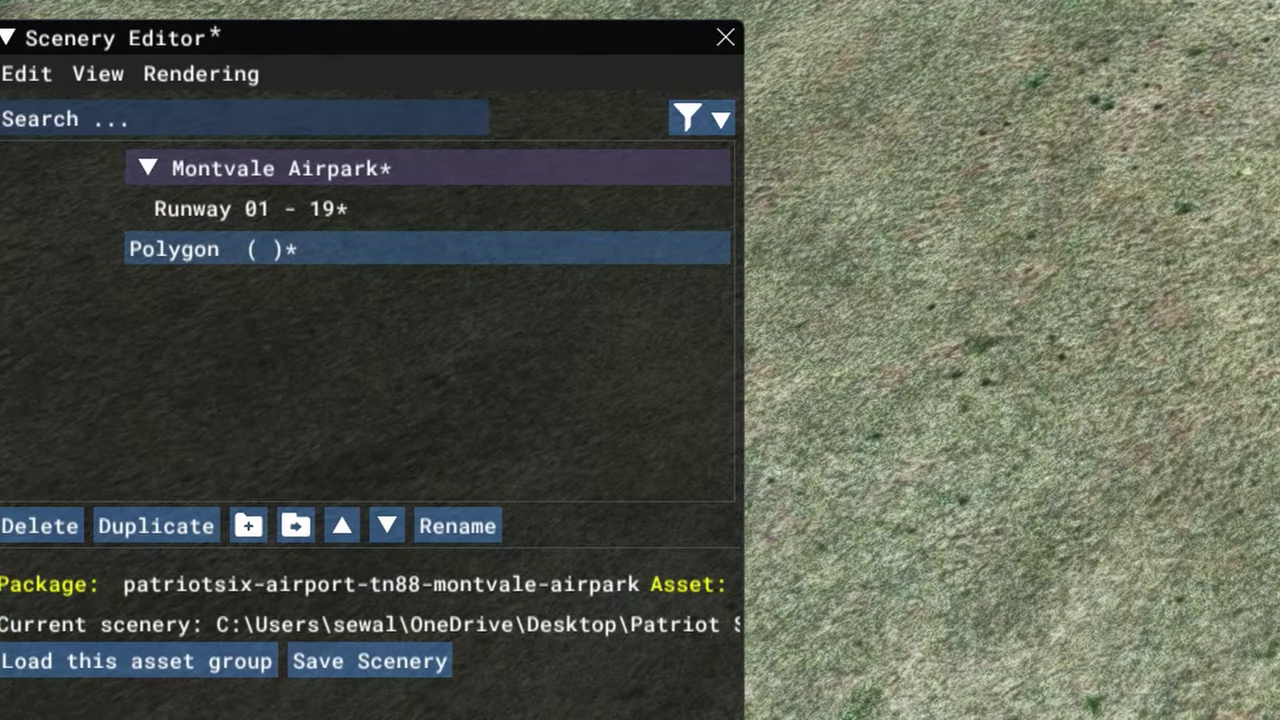
Select the new polygon and pick the GrassGround02 material under the Asobo_Ground tag in the Material Editor
click(320, 252)
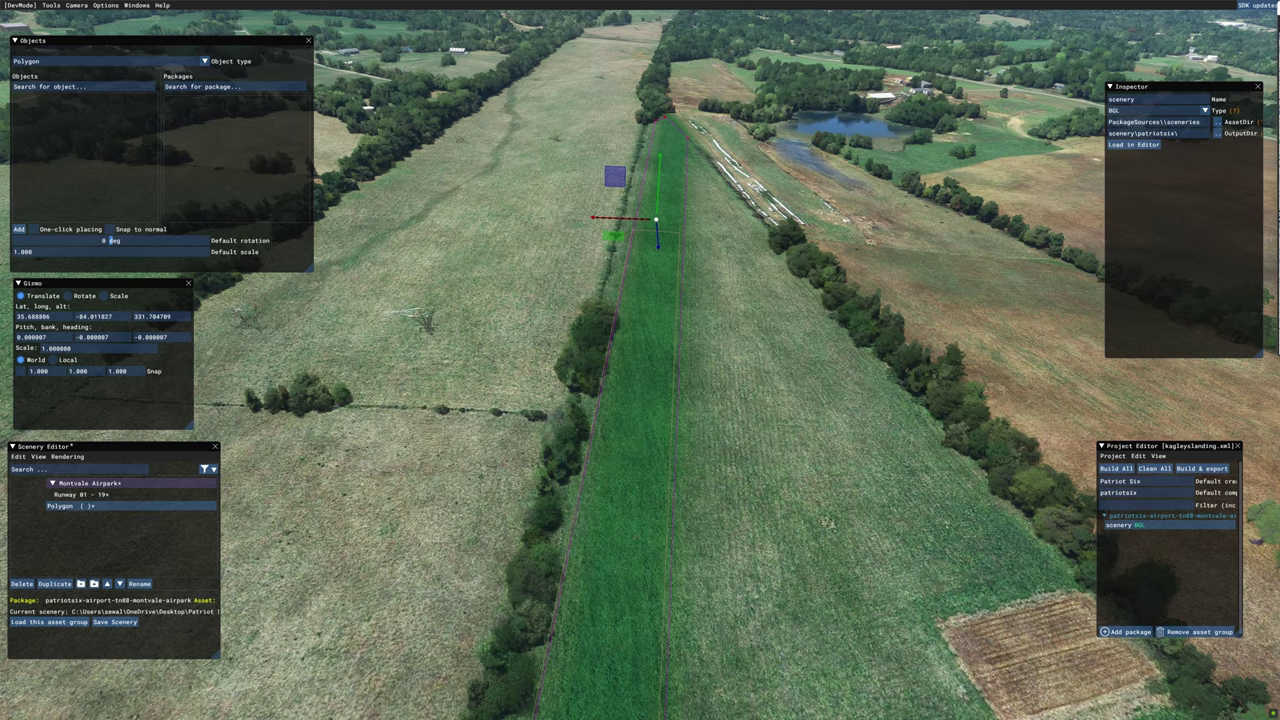
drag(1063, 296, 933, 280)
click(972, 568)
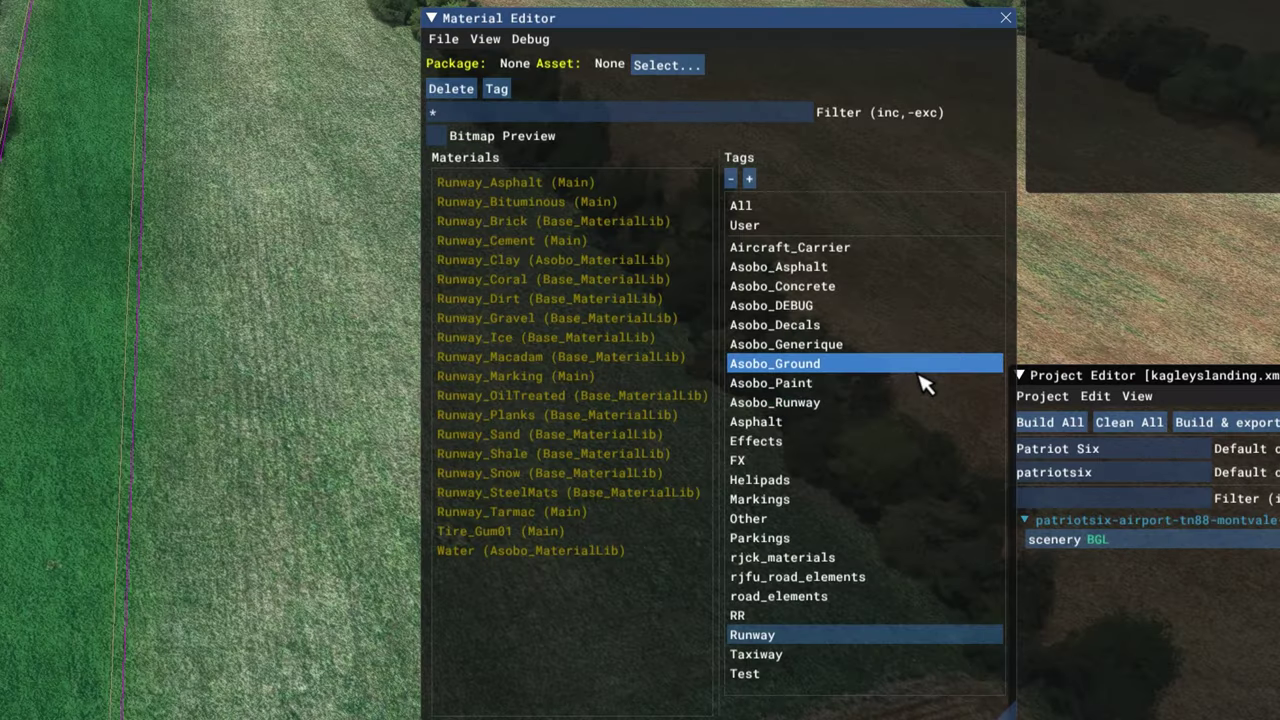
click(770, 366)
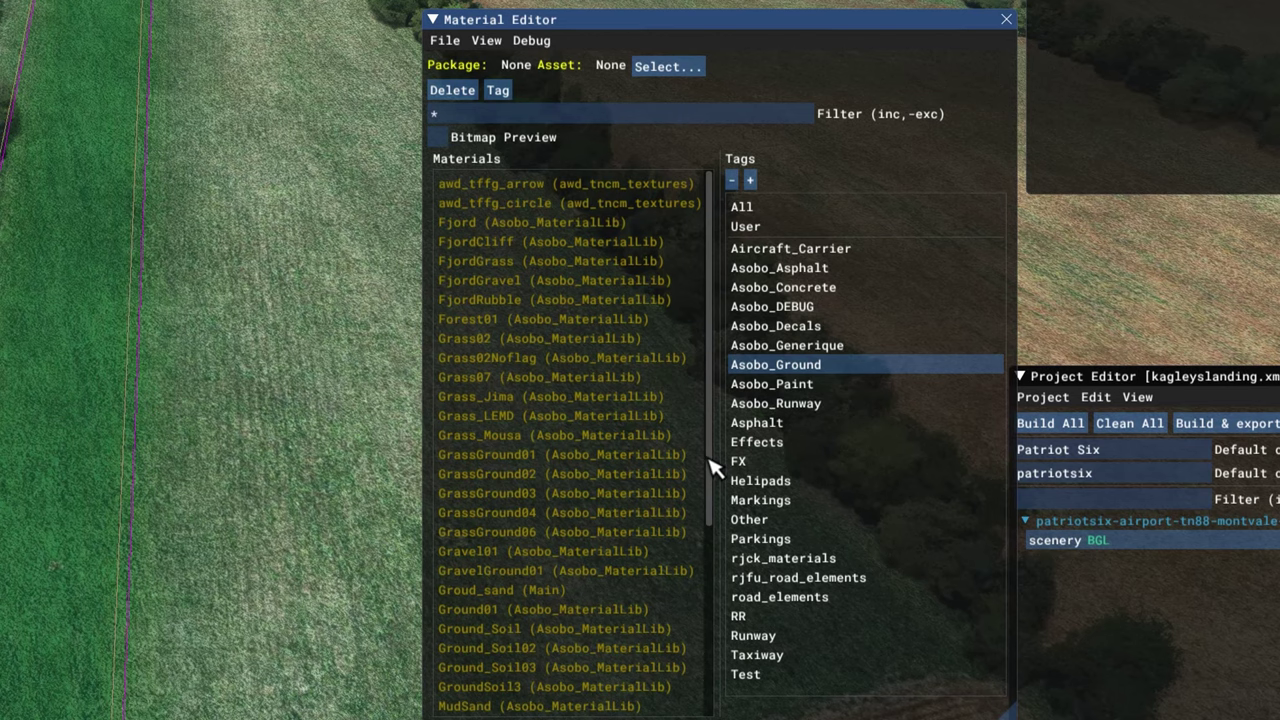
click(513, 481)
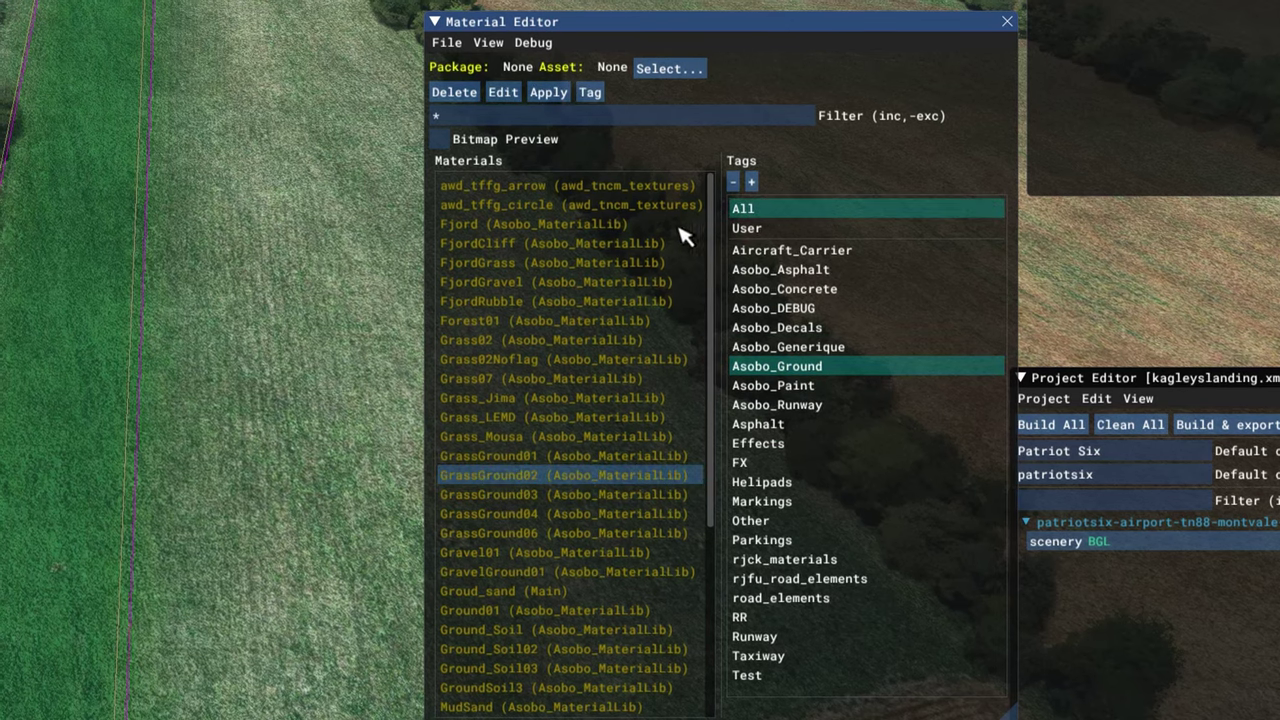
click(550, 95)
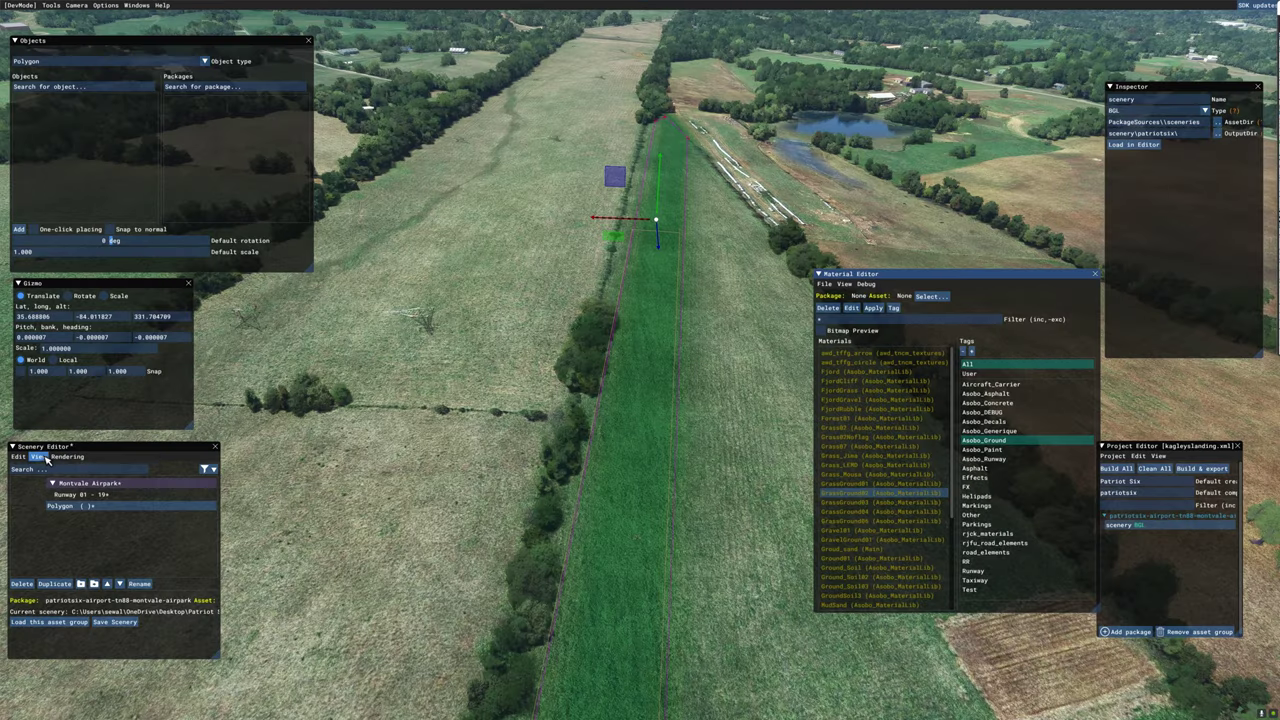
Show the polygon's Properties window and assign the picked GrassGround02 as its material
click(45, 460)
click(45, 460)
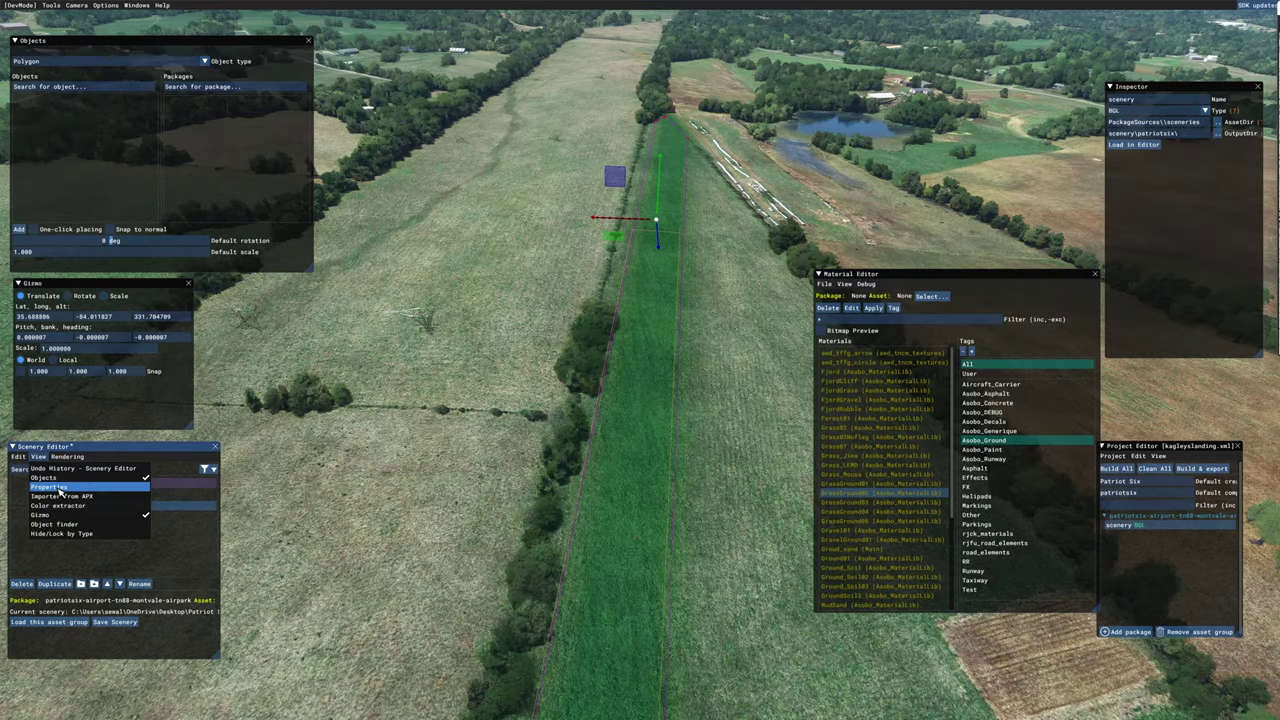
click(59, 488)
drag(1035, 128, 506, 200)
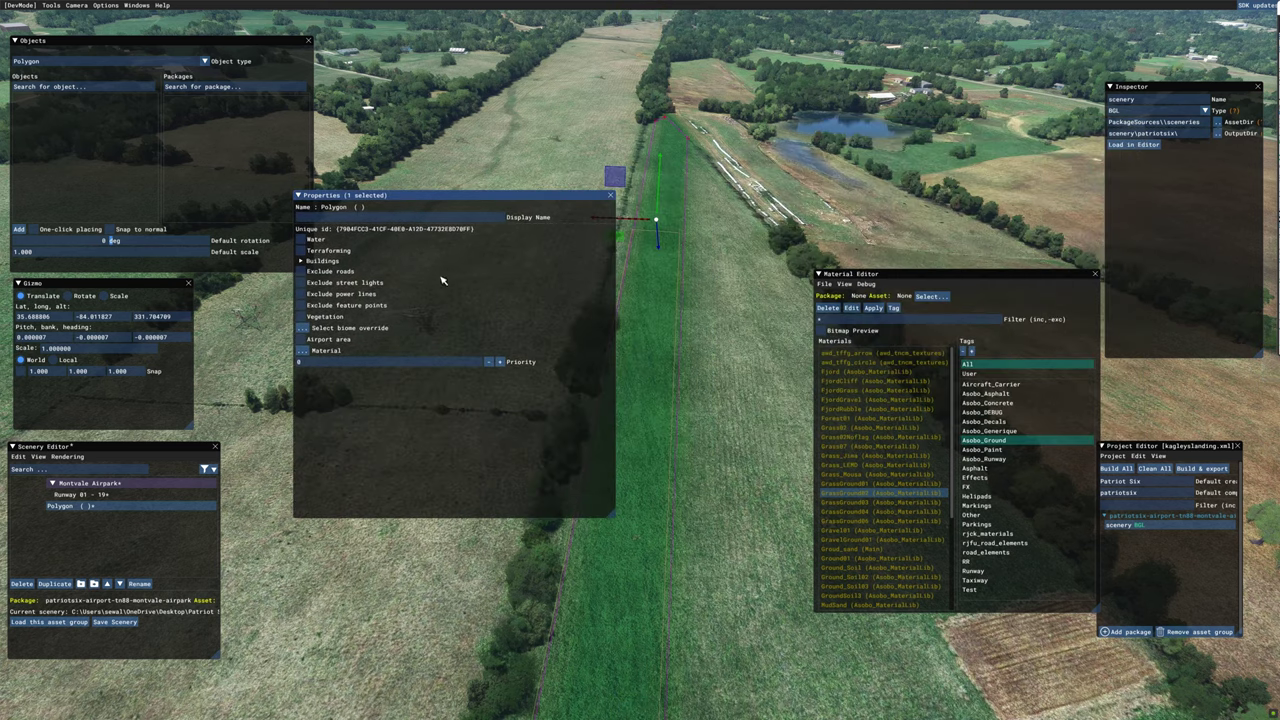
click(304, 353)
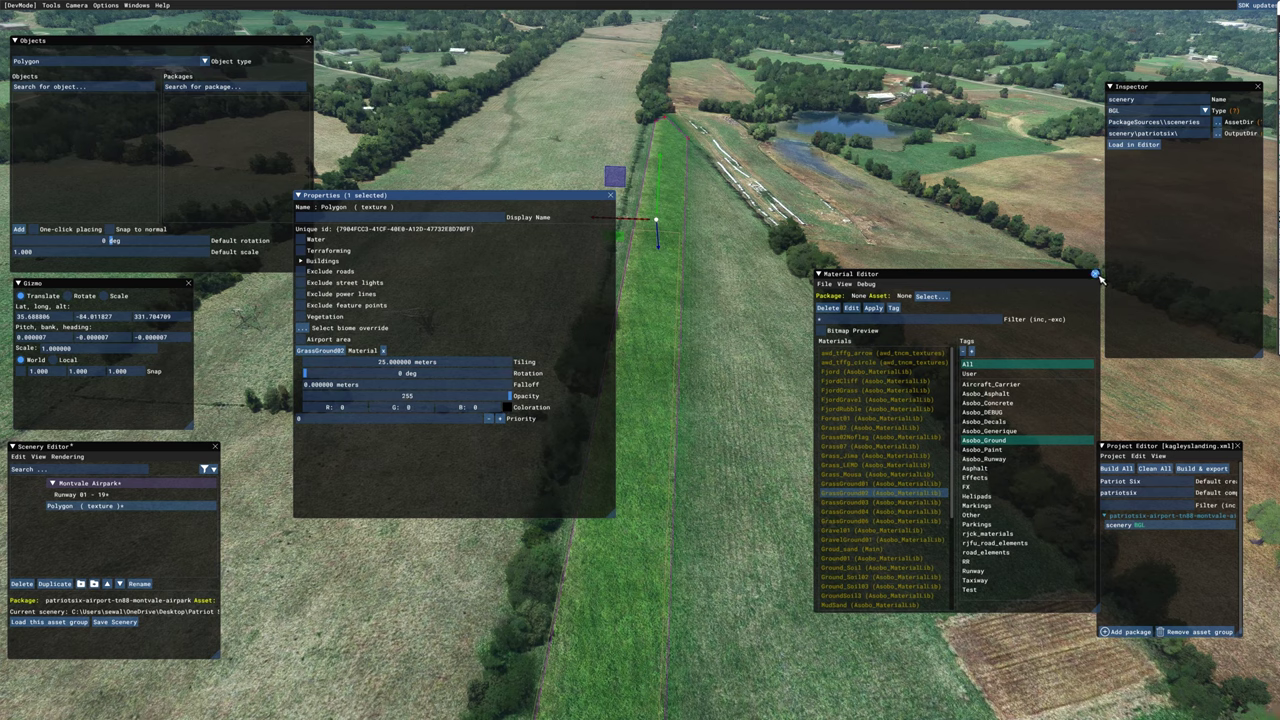
Close the Material Editor, move Properties clear of the strip, and set the polygon's coloration to R 14, G 45, B 21
click(1097, 276)
drag(318, 509, 848, 547)
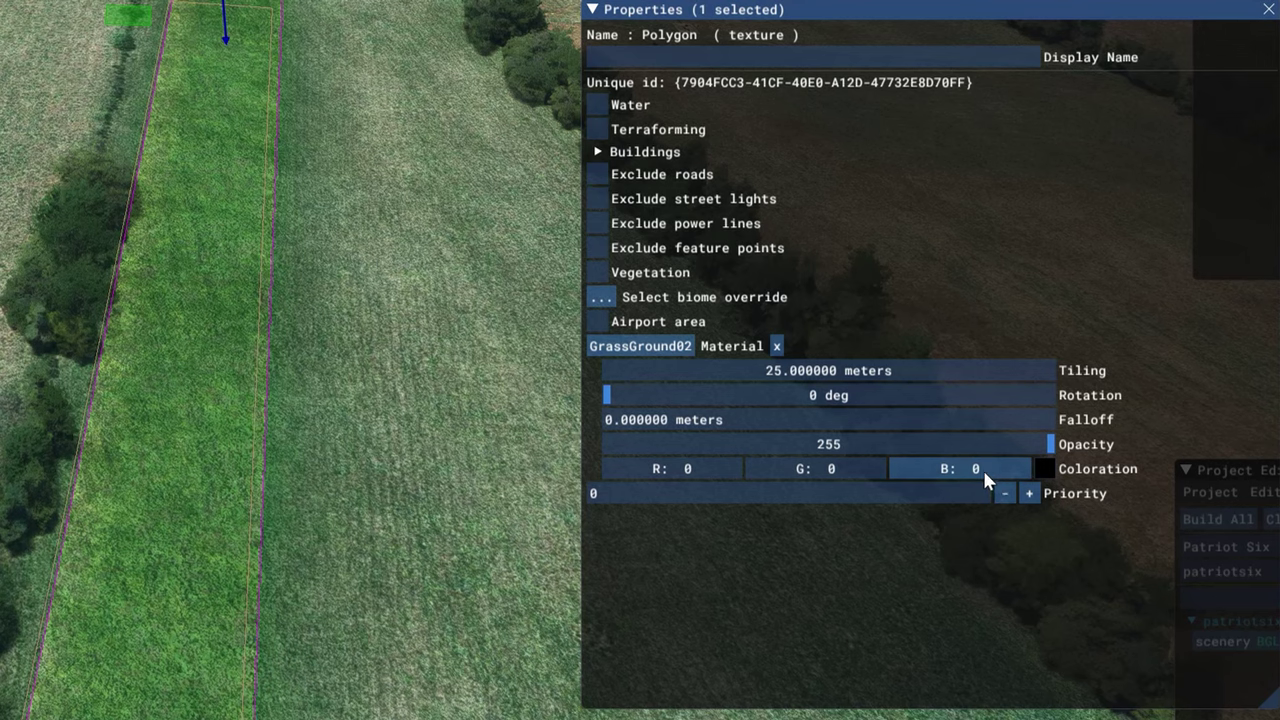
drag(983, 470, 1006, 486)
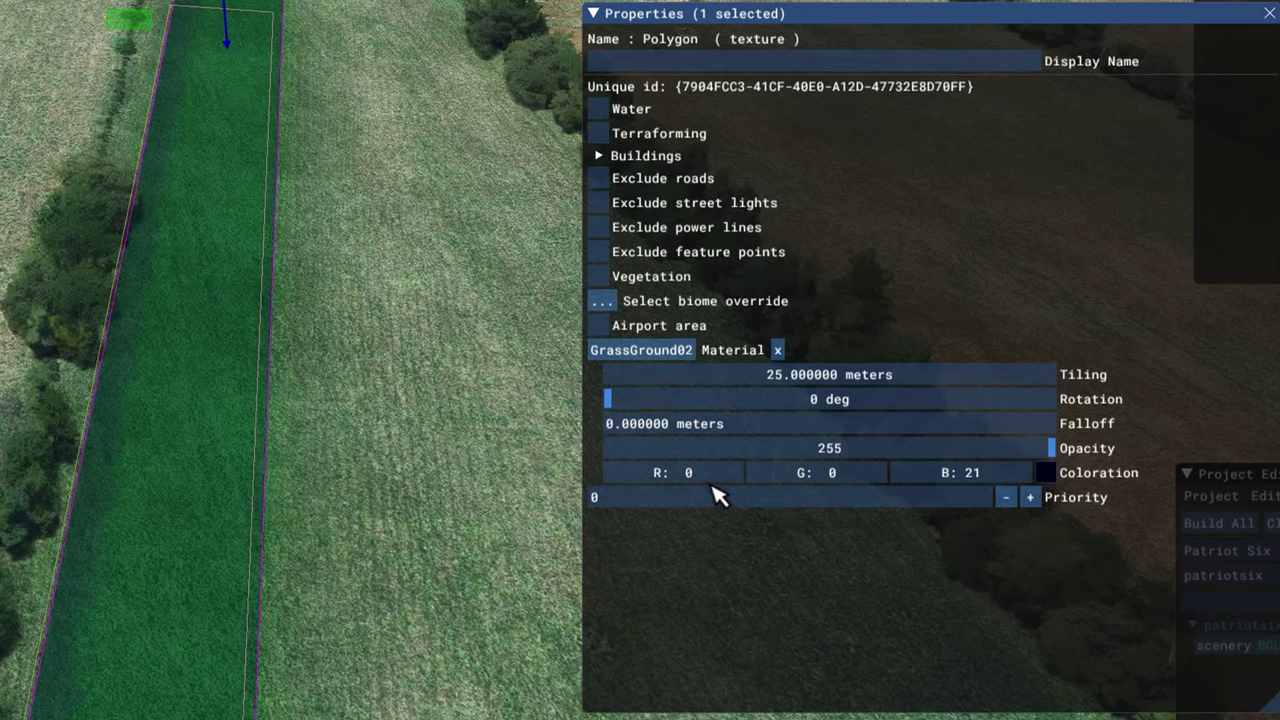
drag(724, 484, 733, 487)
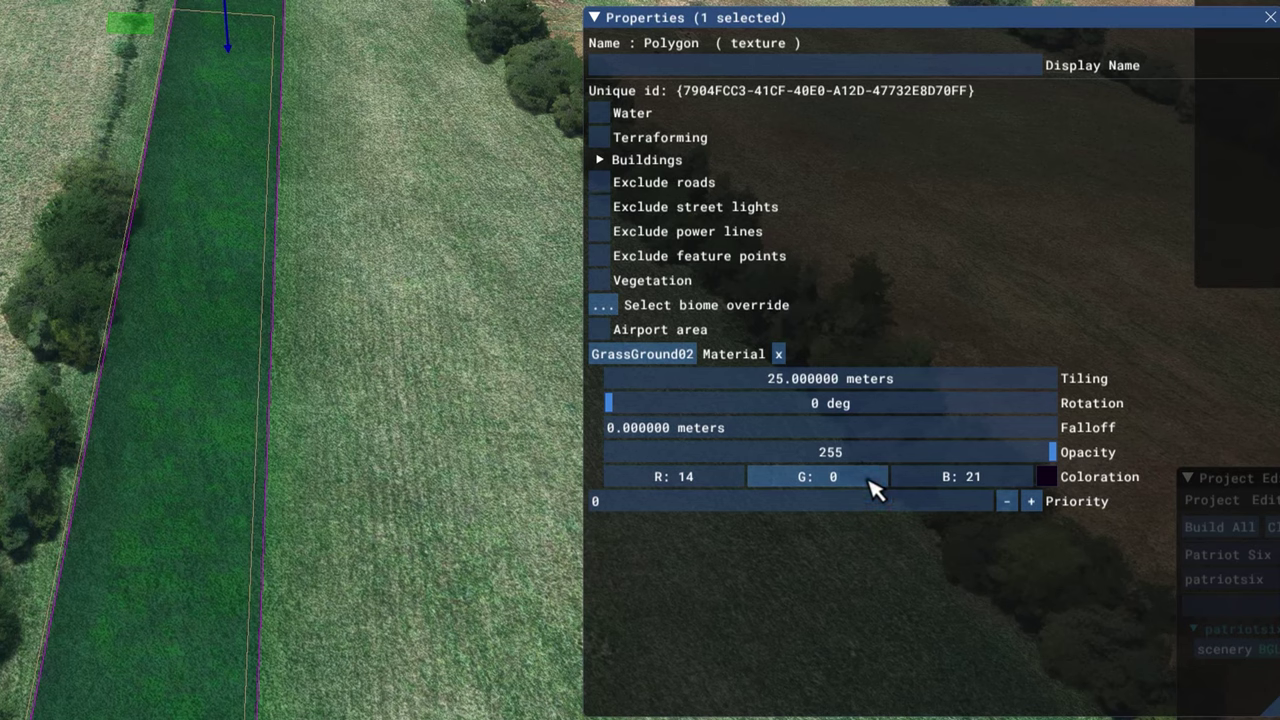
drag(868, 482, 903, 492)
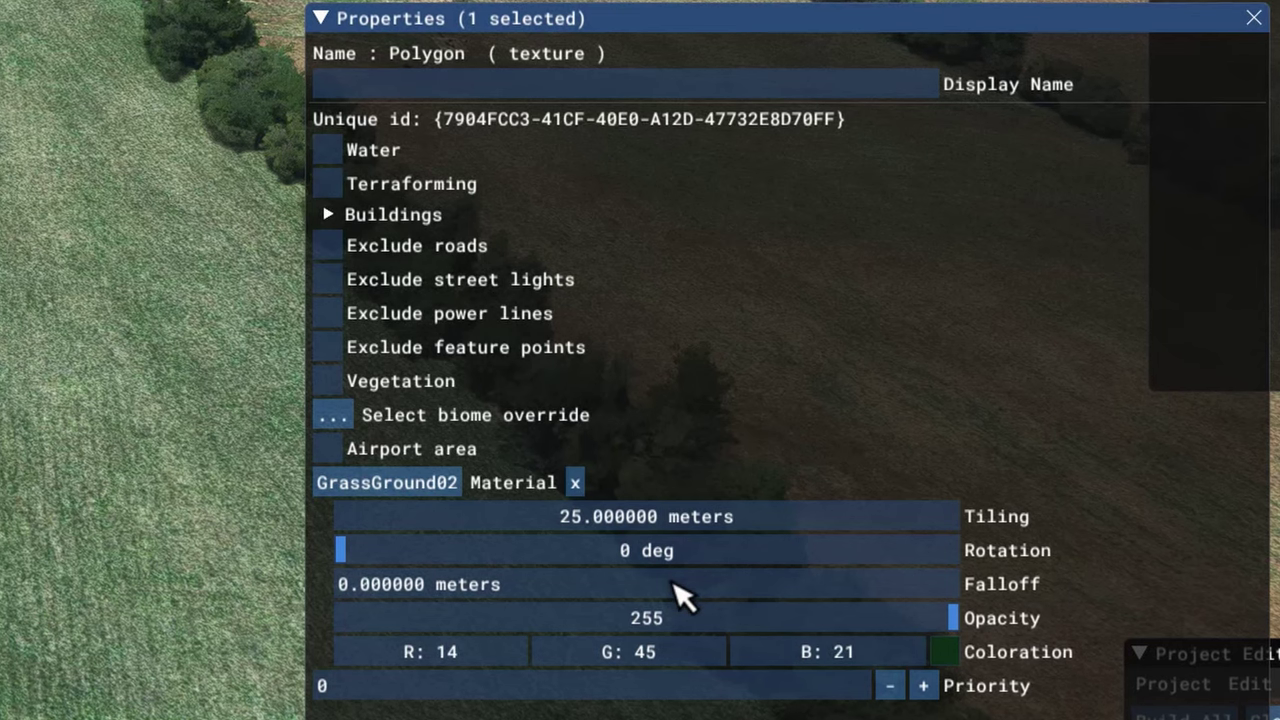
Set the polygon material's falloff to 20 meters and close its Properties window
click(601, 597)
key(ctrl+a)
text(20)
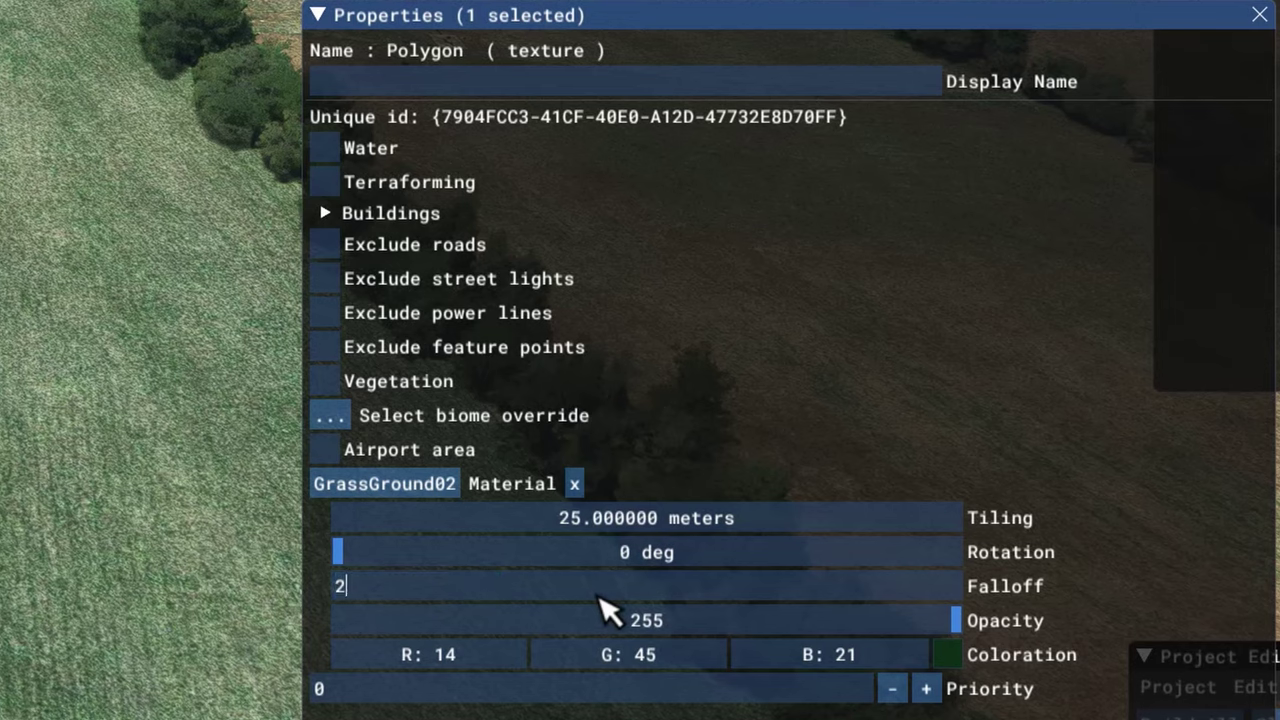
key(Return)
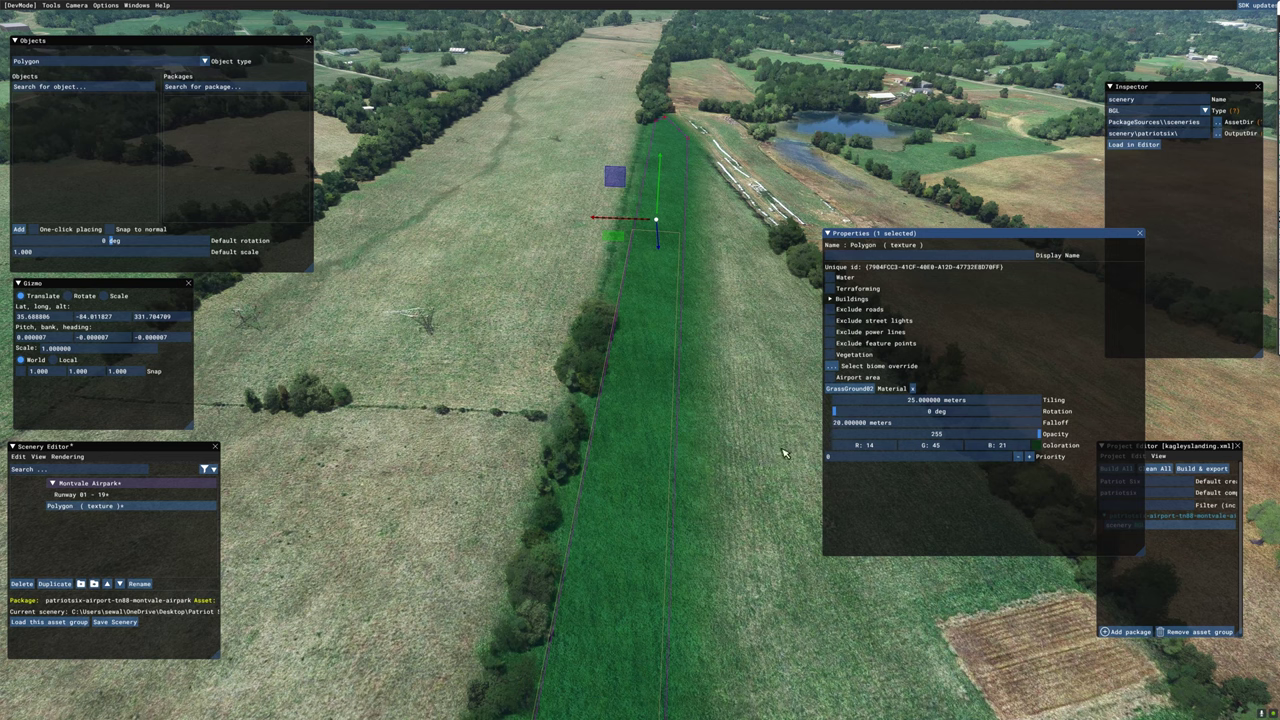
click(1141, 234)
Examine how the textured polygon blends with the surrounding ground along the full length of the runway
key(w)
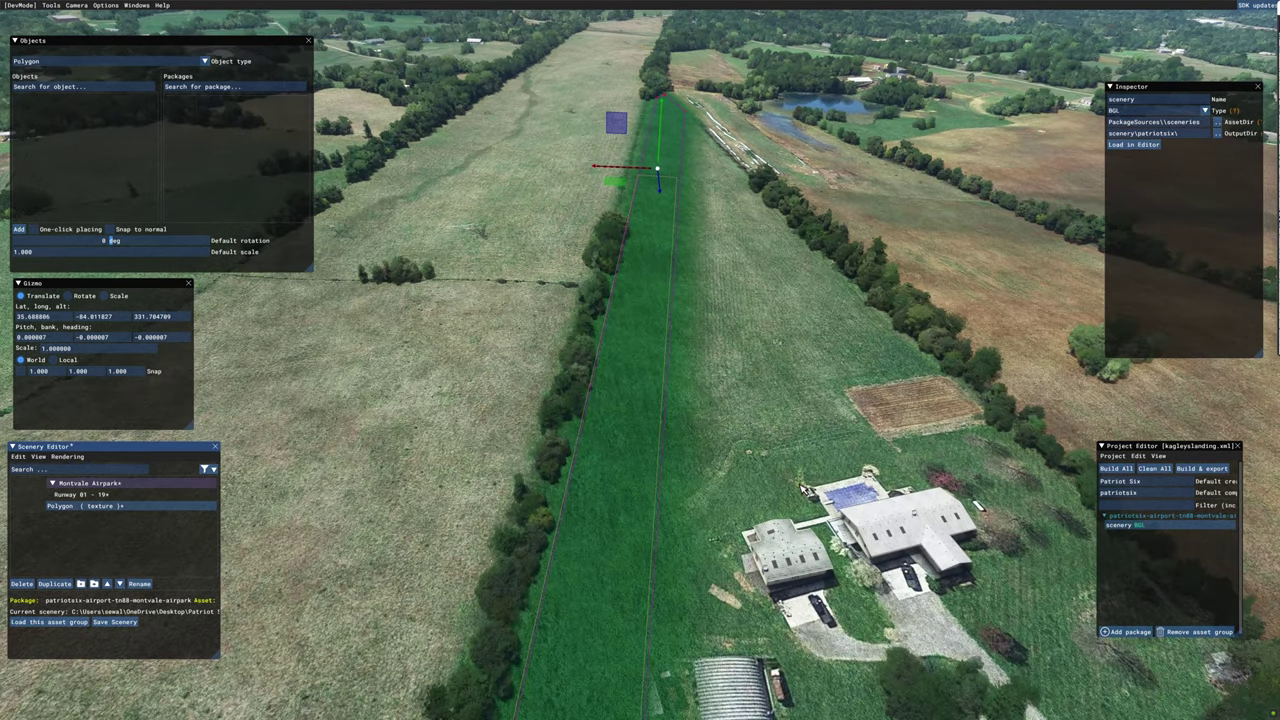
key(w)
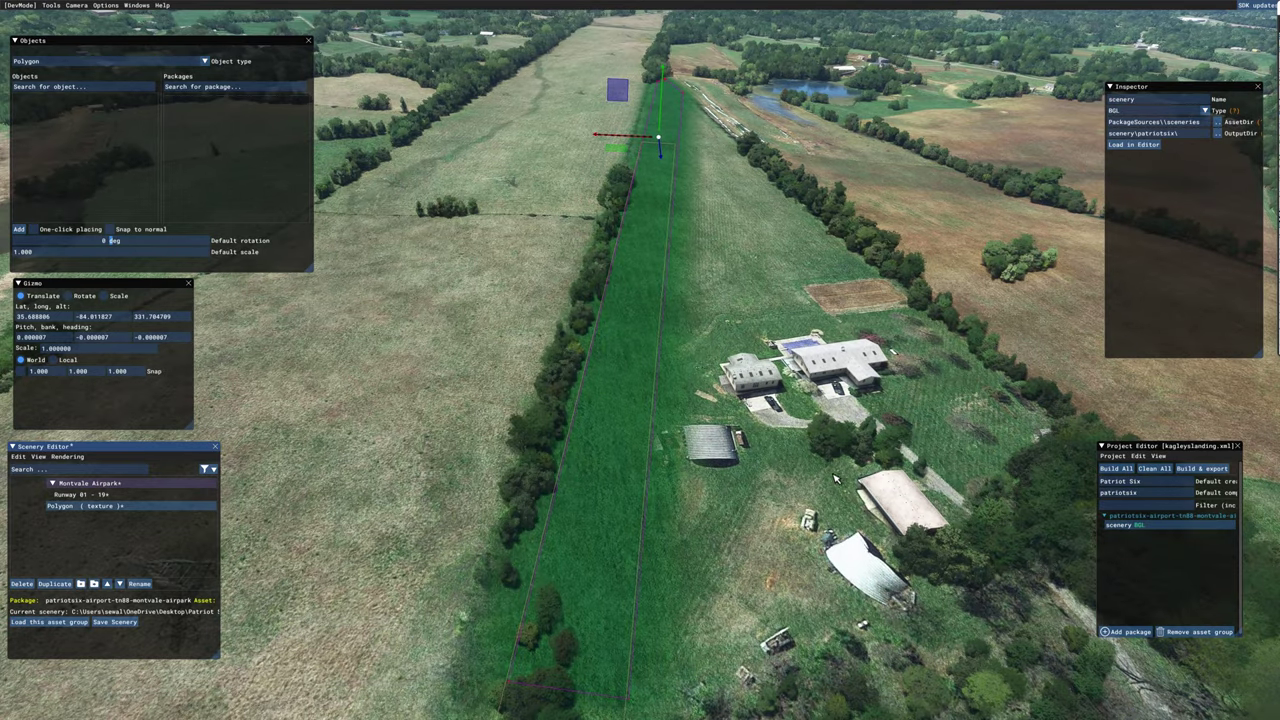
key(s)
click(580, 603)
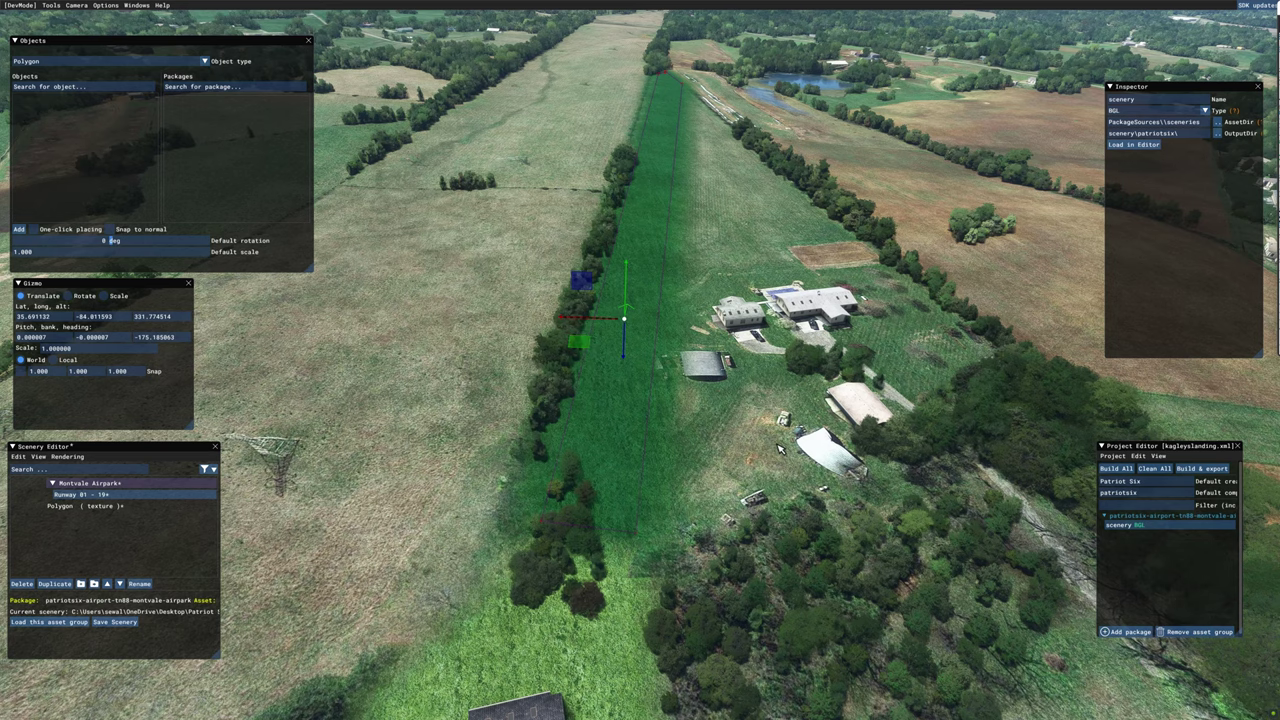
key(s)
key(r)
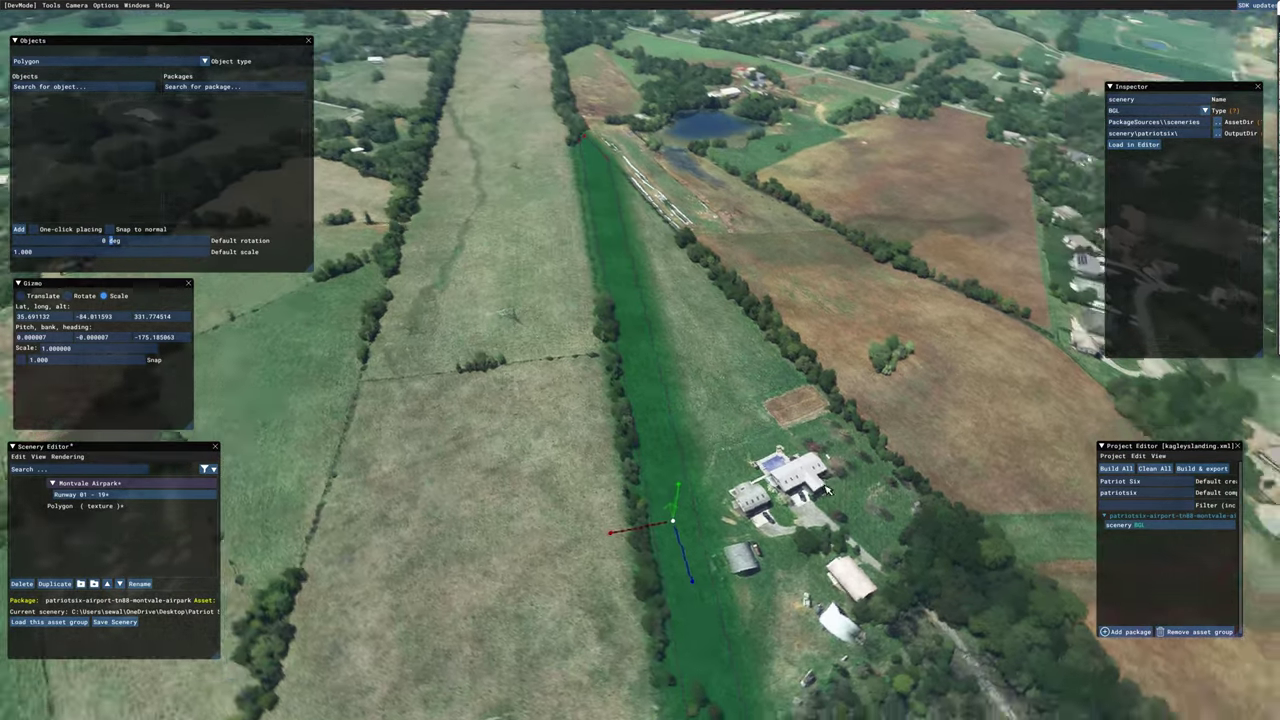
right_drag(828, 490, 857, 545)
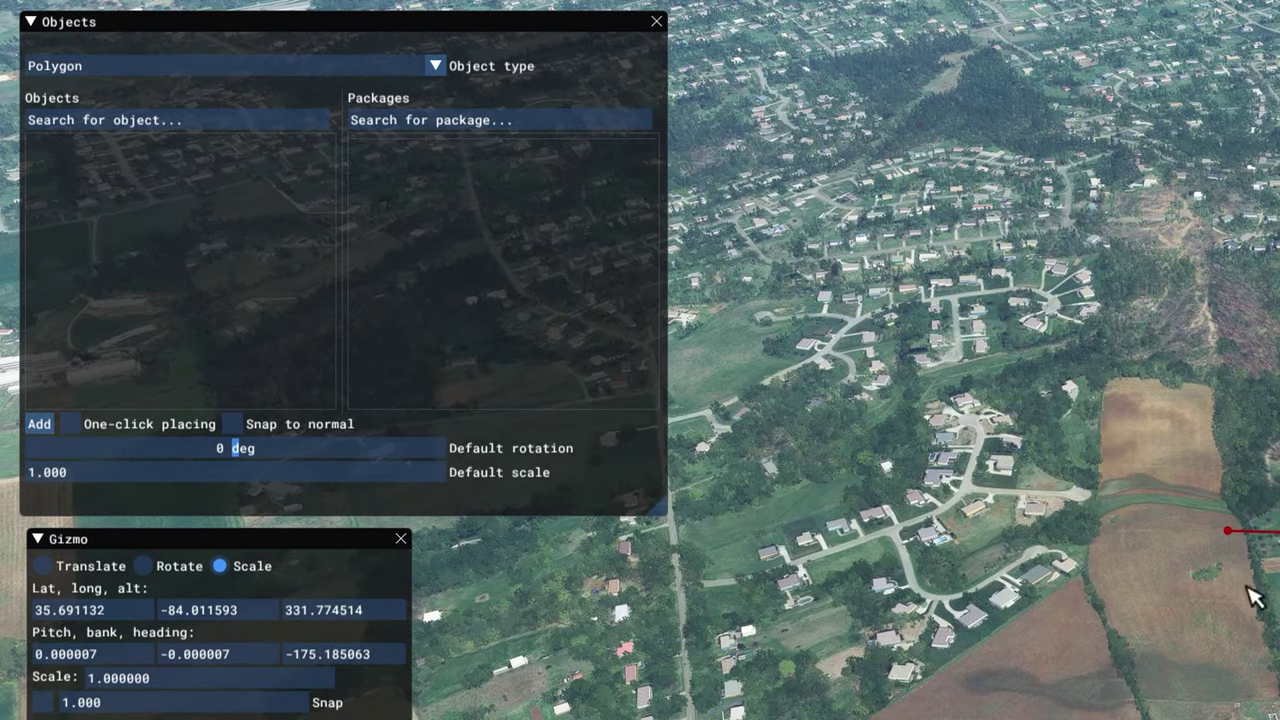
Add a POI LandmarkLocation and move it beside the runway area to about latitude 35.6889, longitude -84.0172
click(440, 72)
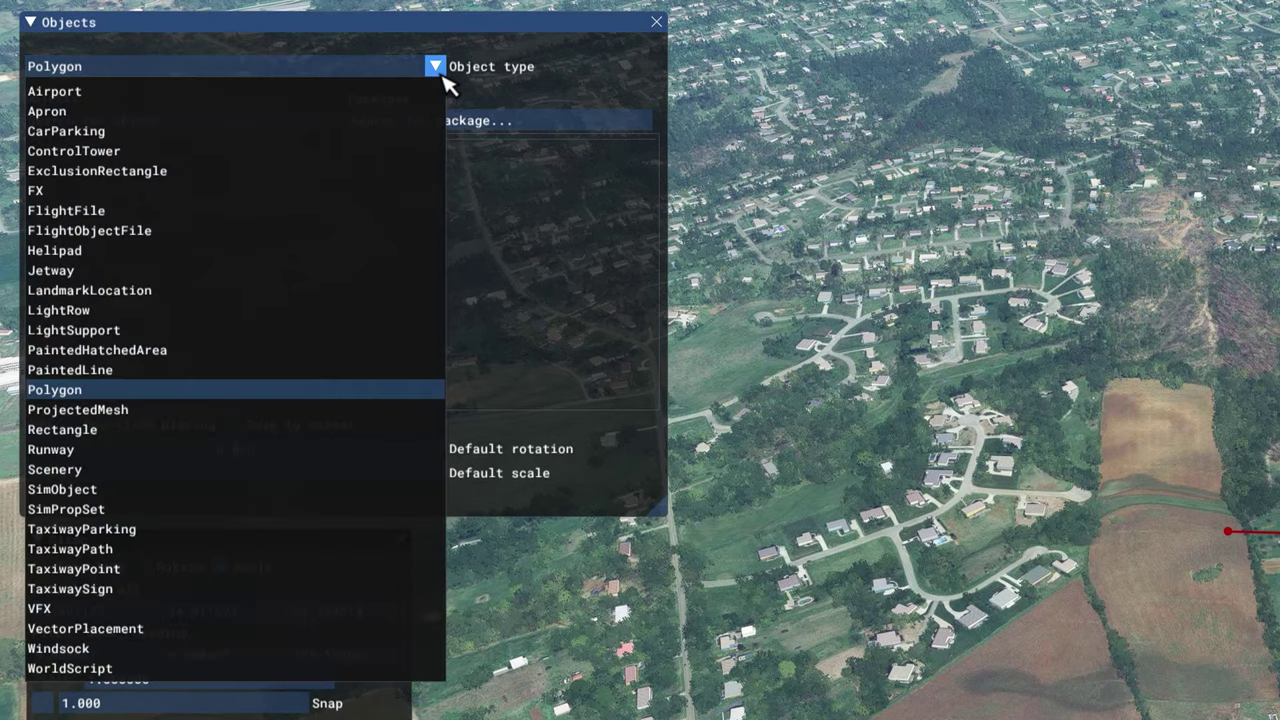
click(178, 291)
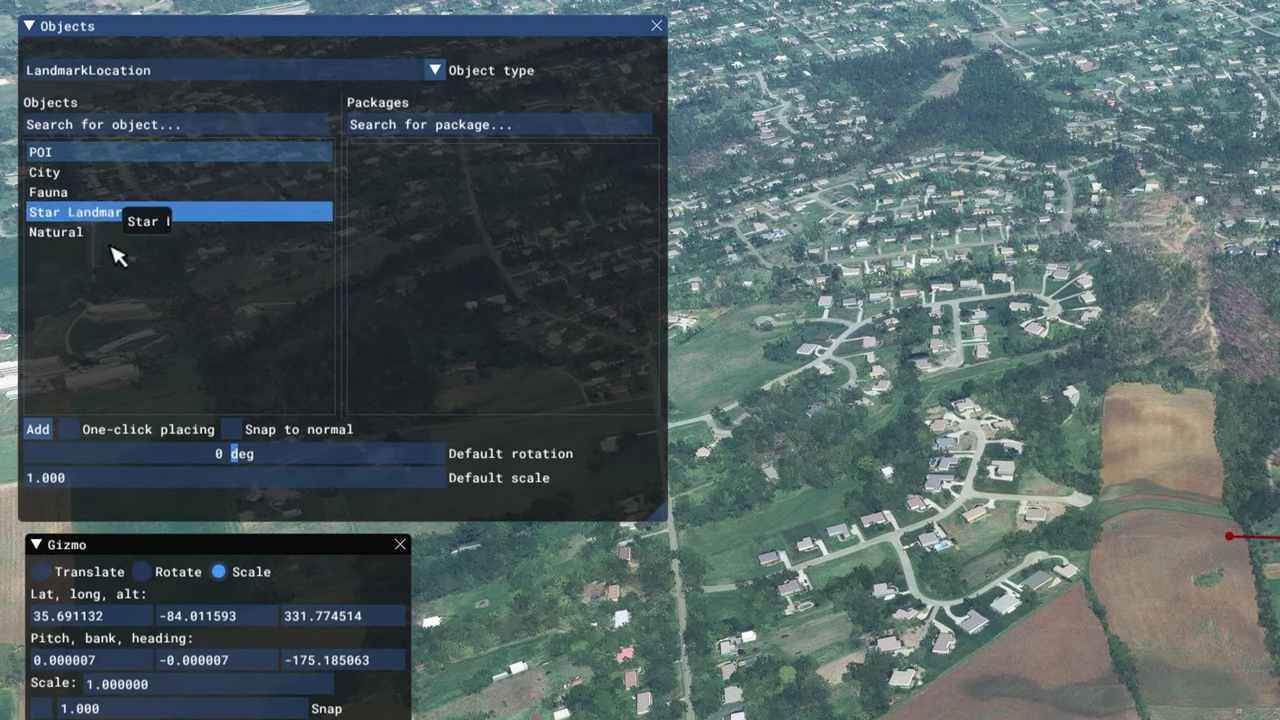
click(37, 430)
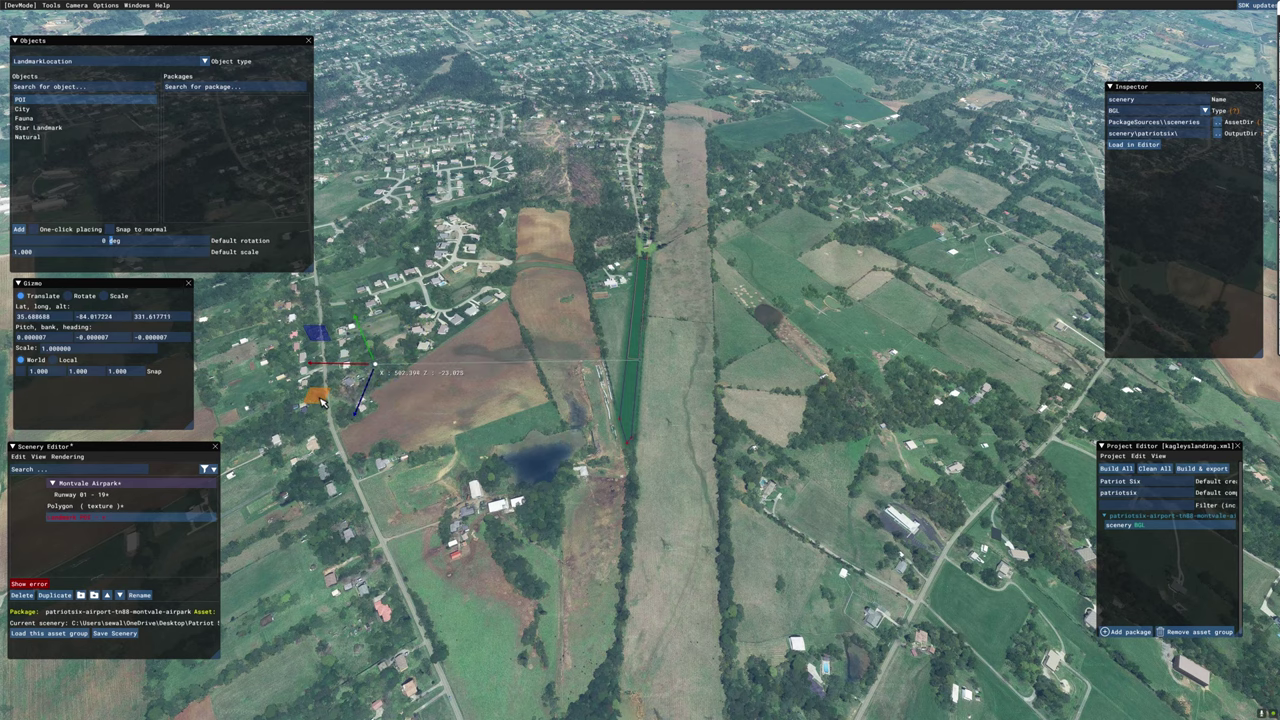
click(327, 390)
Show the POI landmark's properties, rename it "Kaleys Landing", and close its Properties window
click(38, 456)
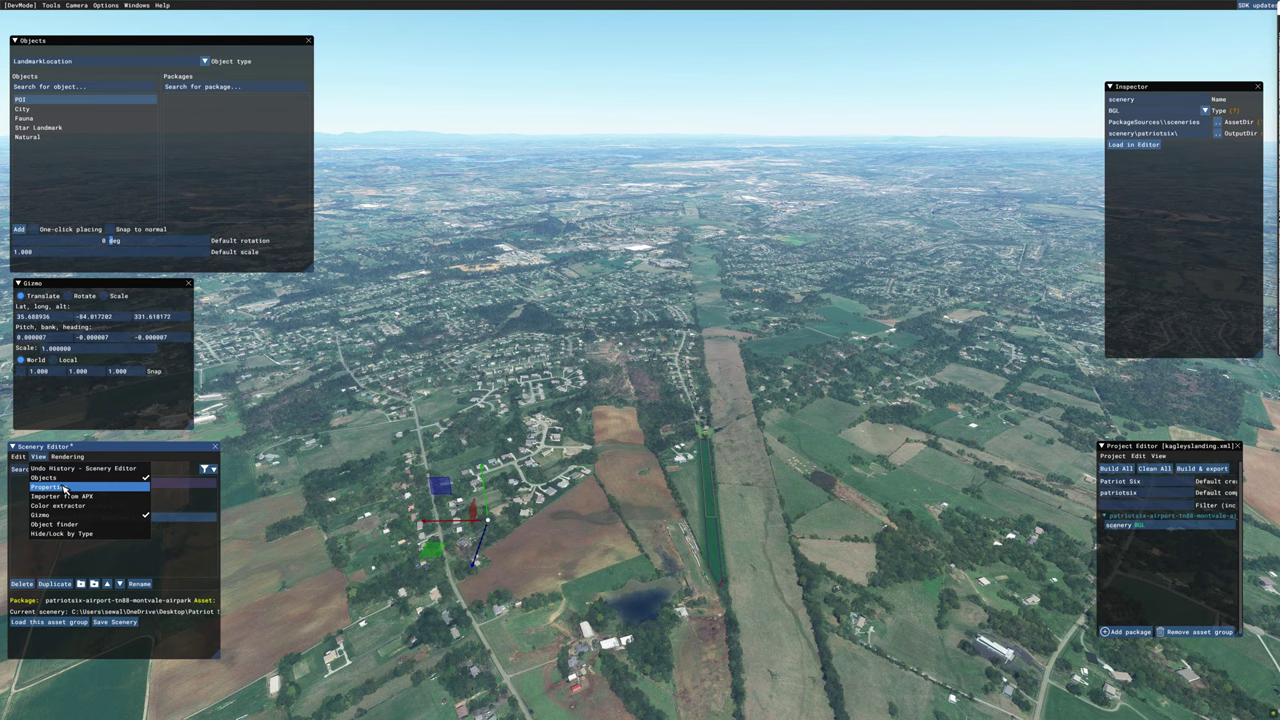
click(62, 487)
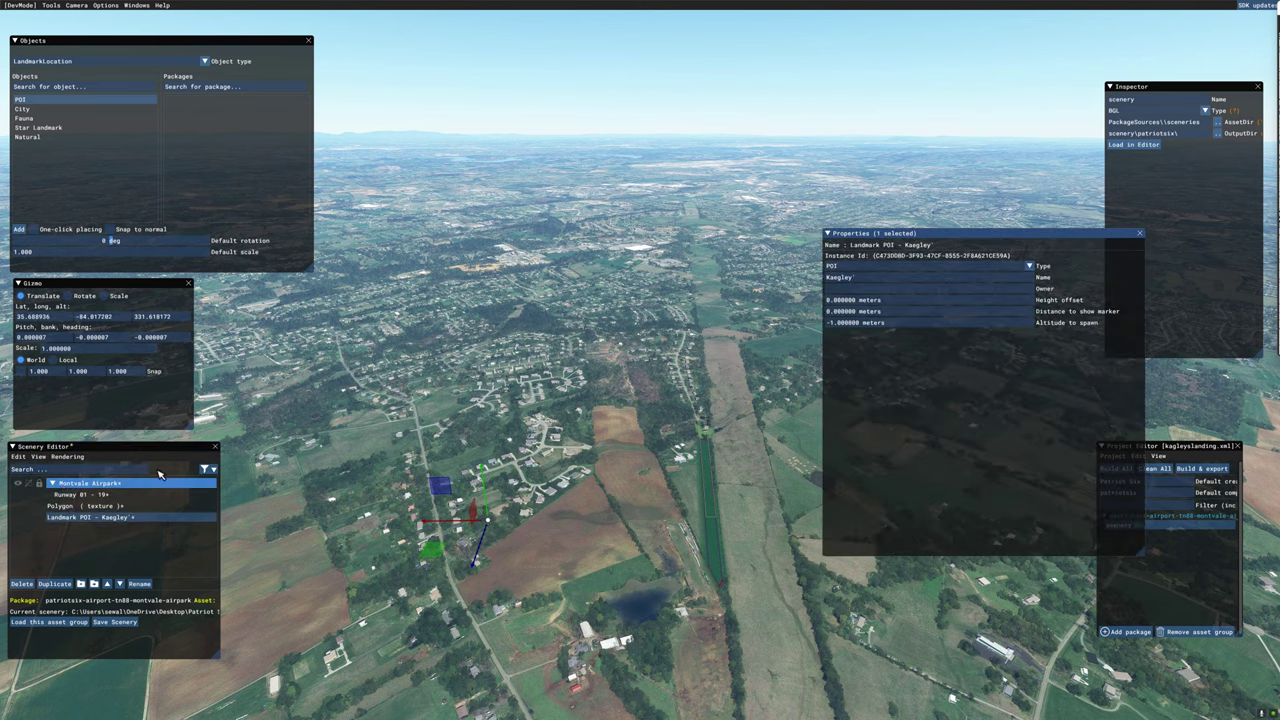
double_click(867, 281)
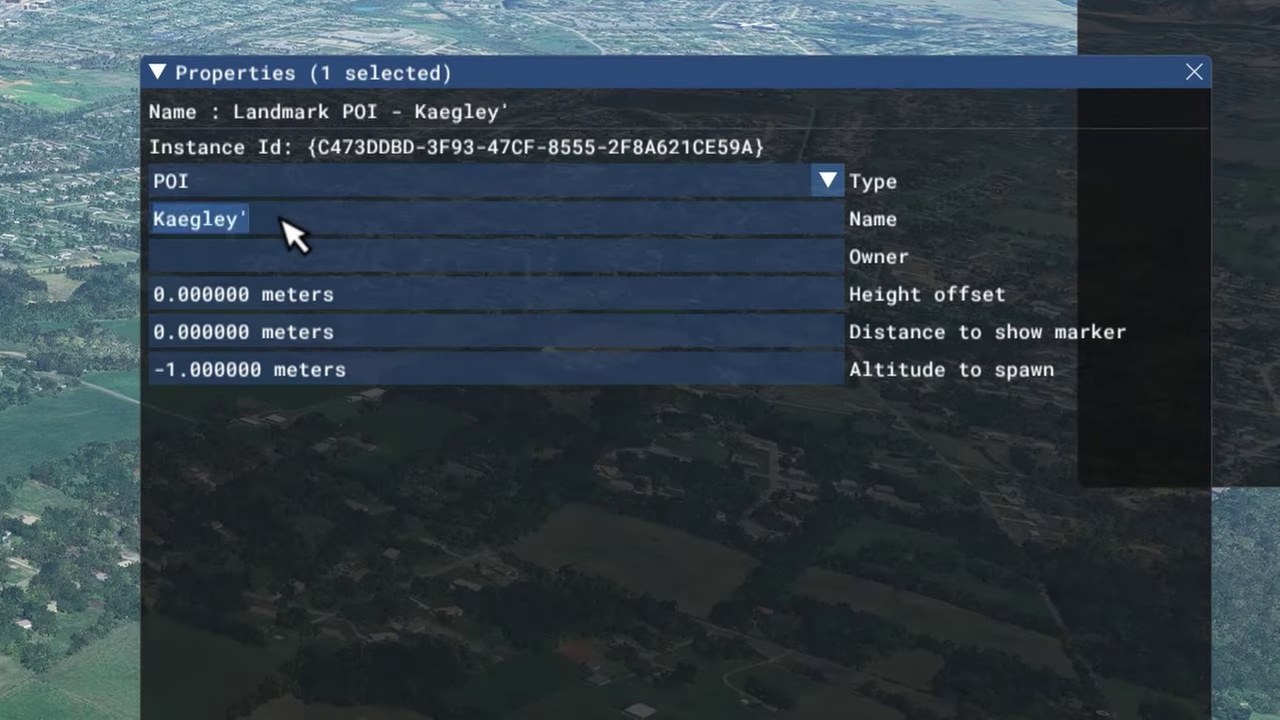
key(BackSpace)
text(Kaleys Landing)
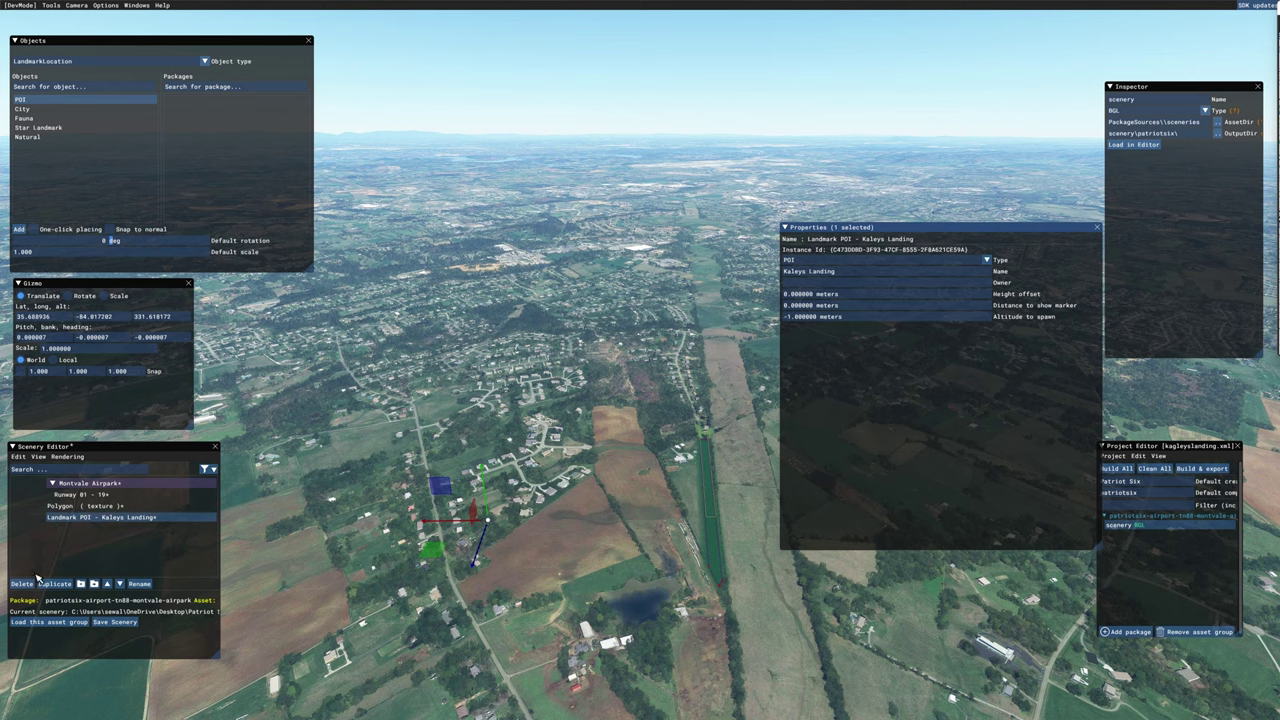
click(384, 690)
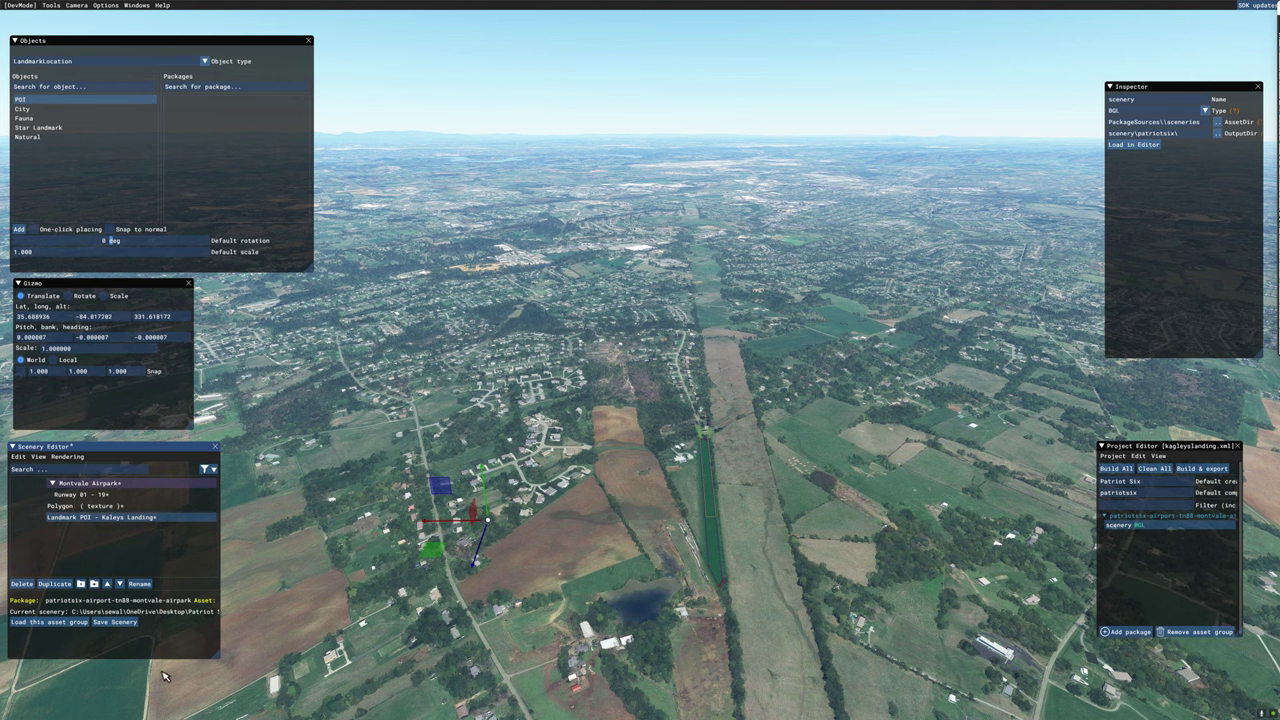
Save the scenery and build the patriotsix-airport-tn88-montvale-airpark package
click(118, 622)
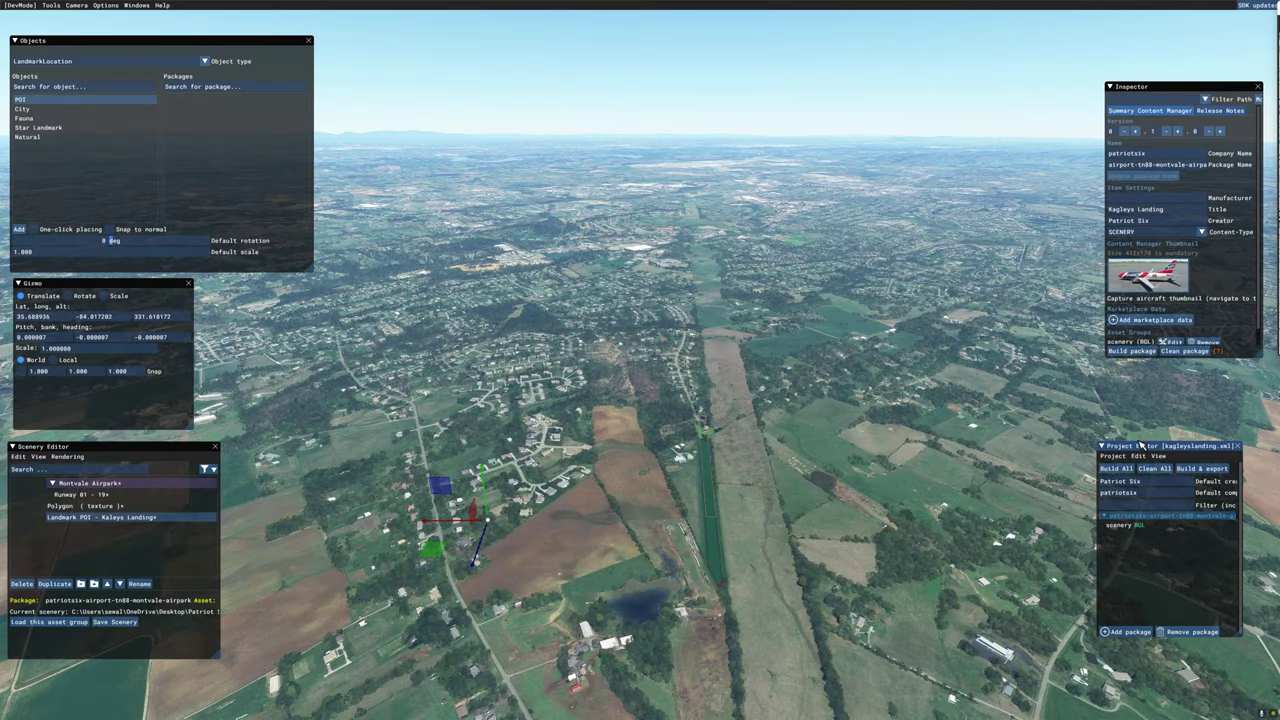
click(1126, 354)
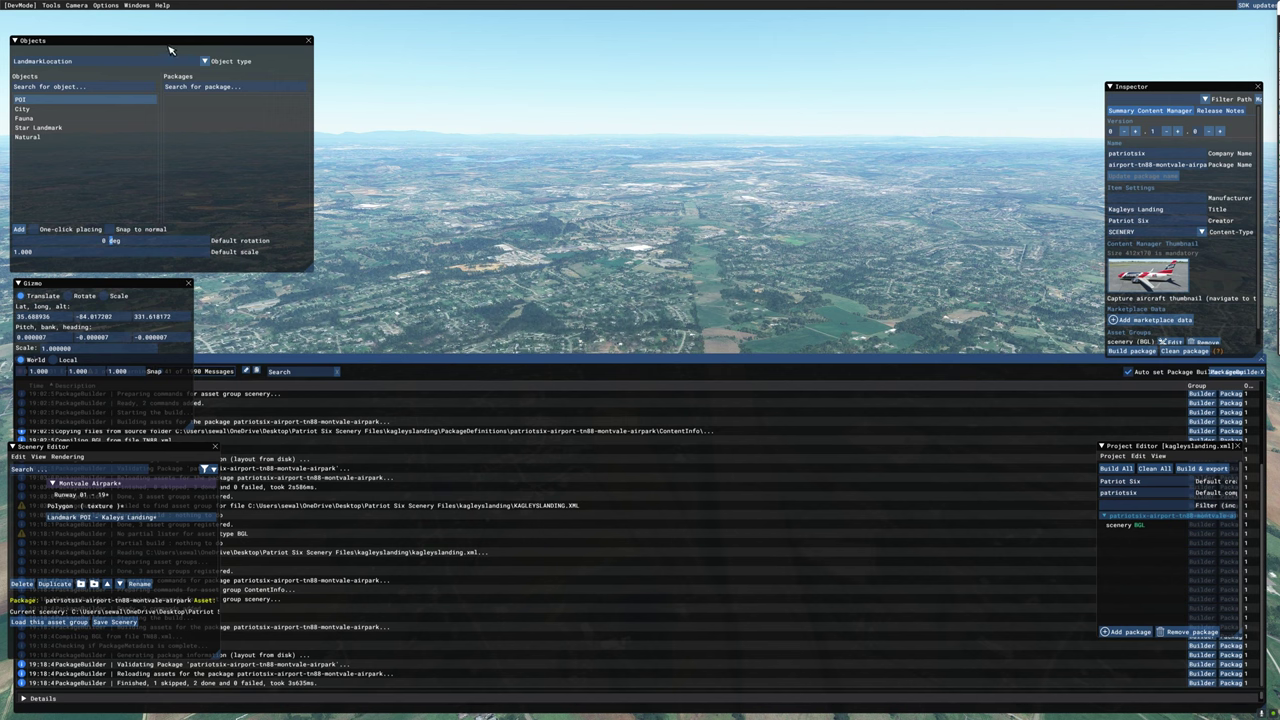
click(136, 5)
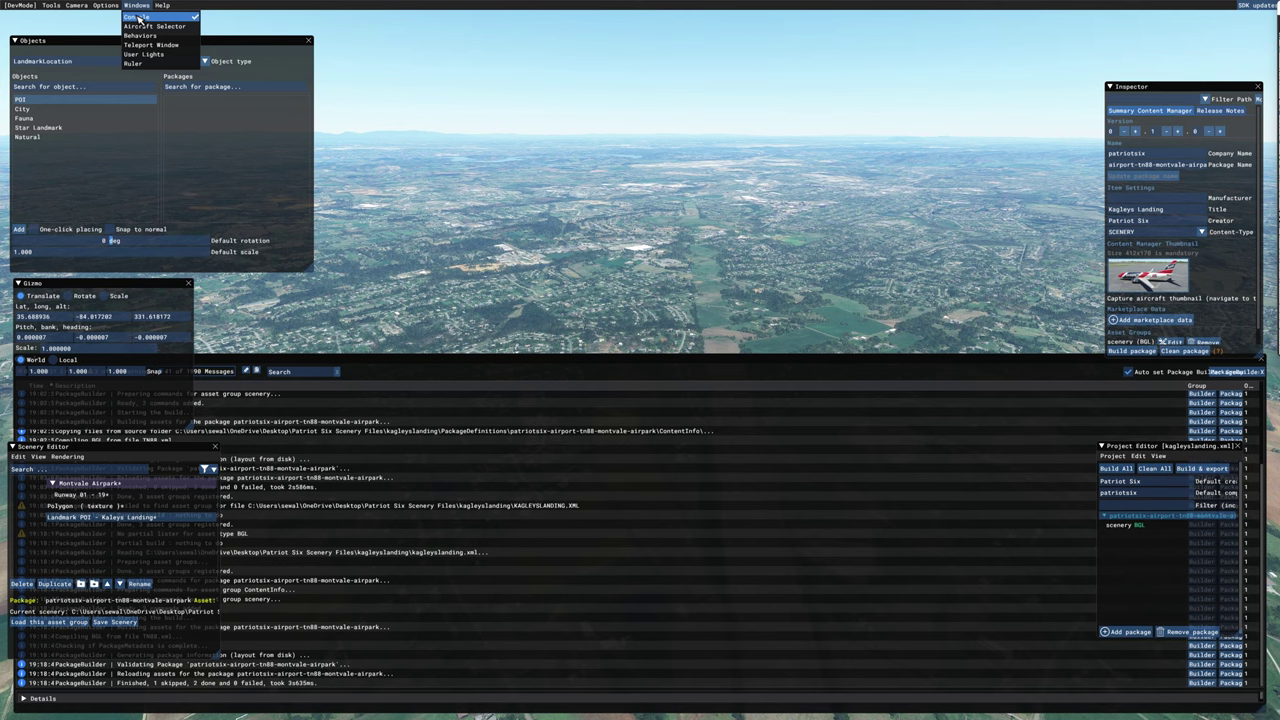
Close the Console, the Scenery Editor with its tool windows, and the Project Editor
click(137, 17)
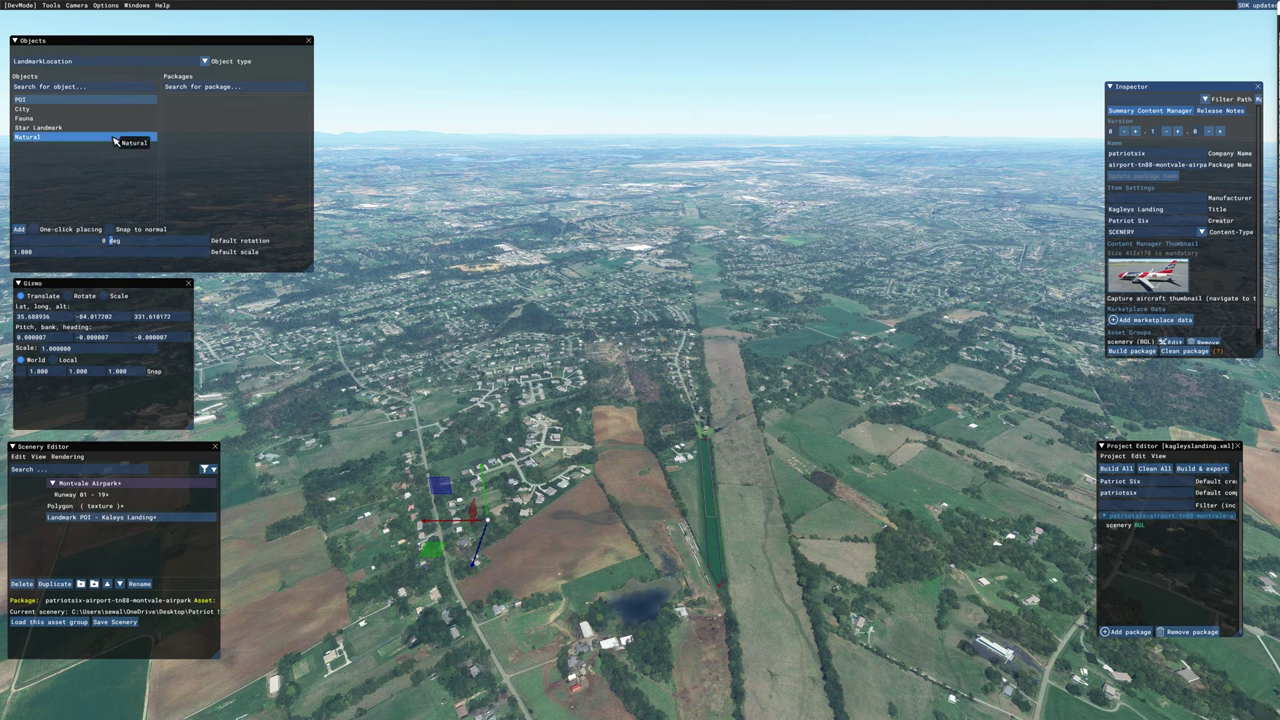
click(51, 6)
click(65, 26)
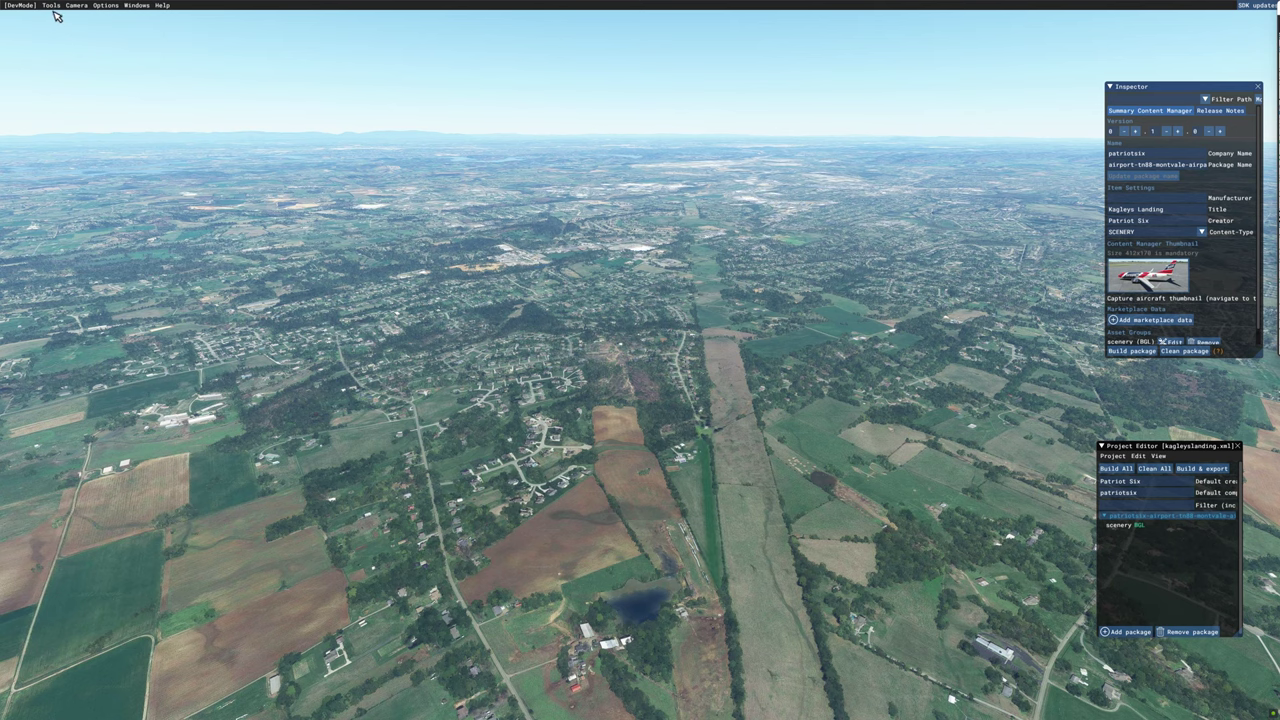
click(52, 6)
click(62, 17)
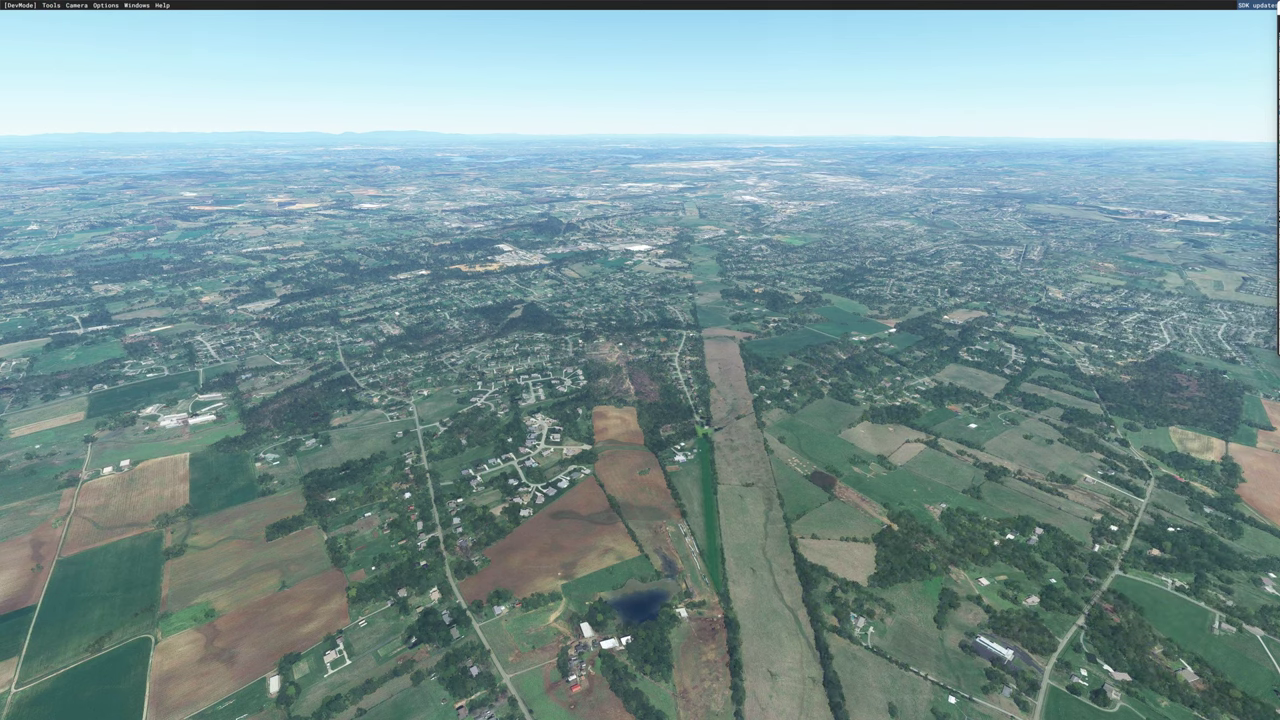
Switch to File Explorer and arrange the Patriot Six Scenery Files and Community folder windows so both are accessible
key(alt+Tab)
drag(1089, 251, 700, 208)
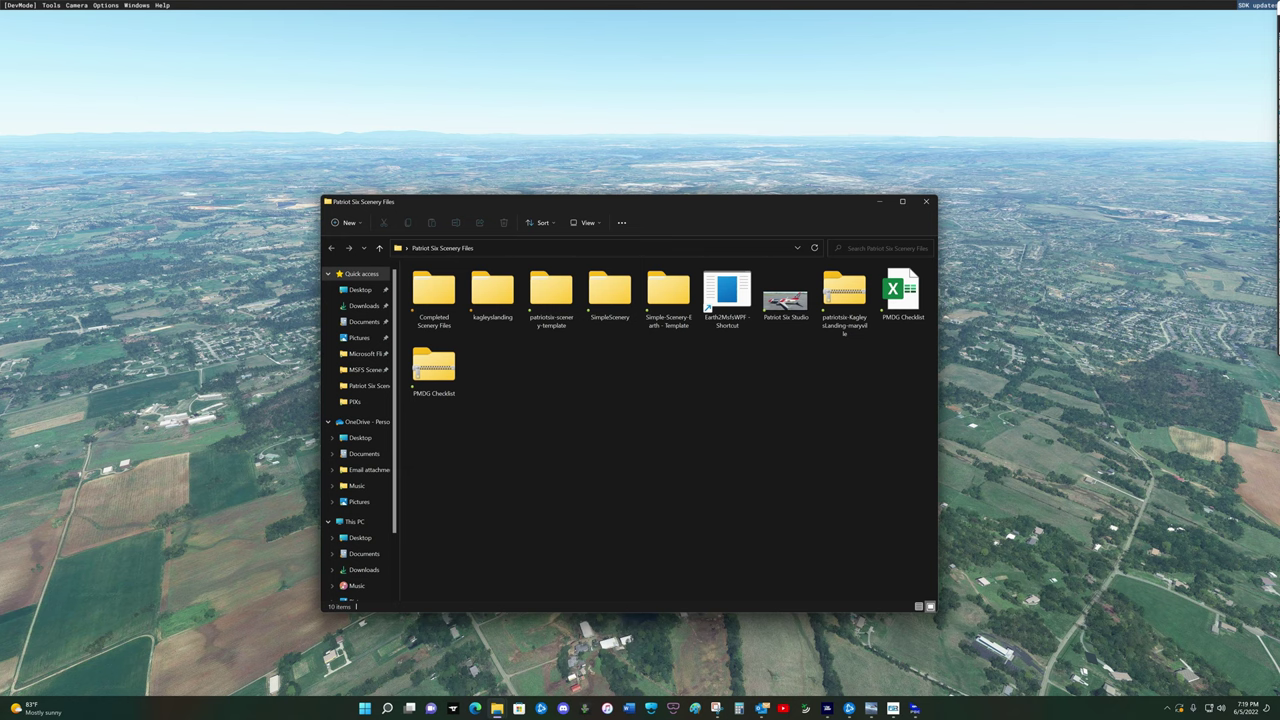
key(alt+Tab)
key(alt+Tab)
drag(752, 212, 1080, 270)
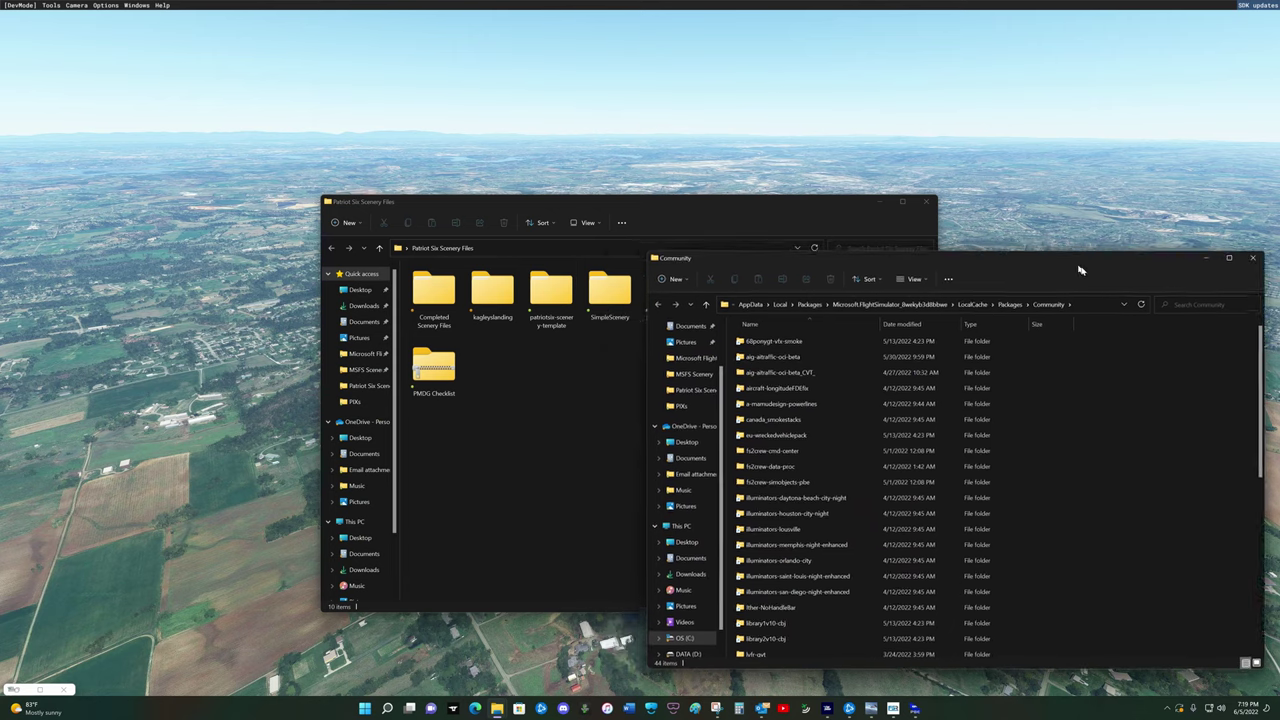
click(674, 205)
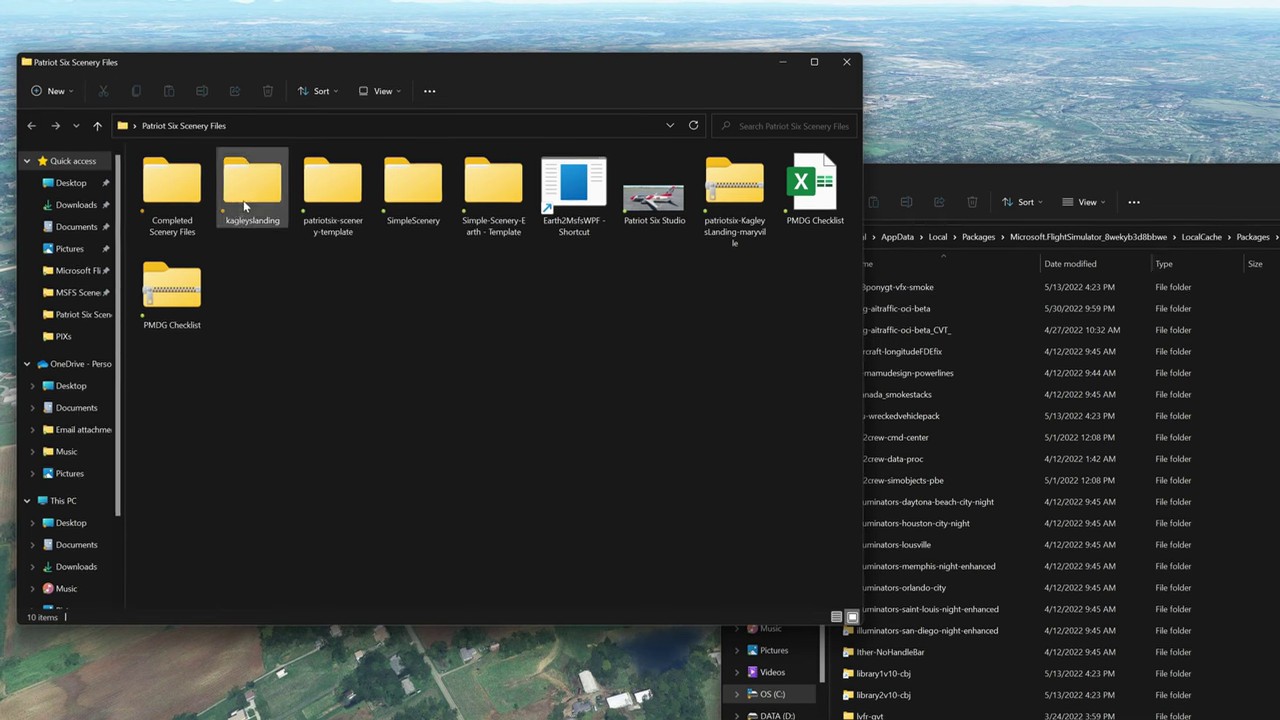
Open the Packages folder inside kagleyslanding and copy the patriotsix-airport-tn88-montvale-airpark folder
double_click(243, 200)
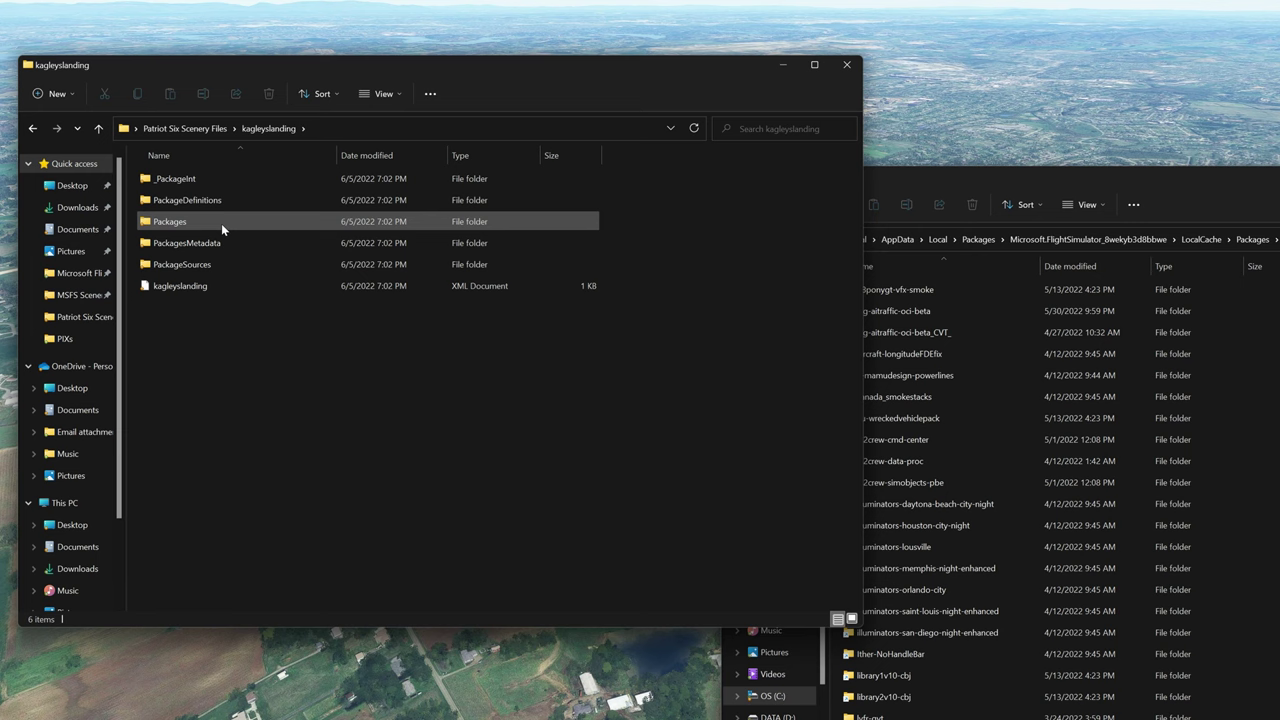
double_click(221, 223)
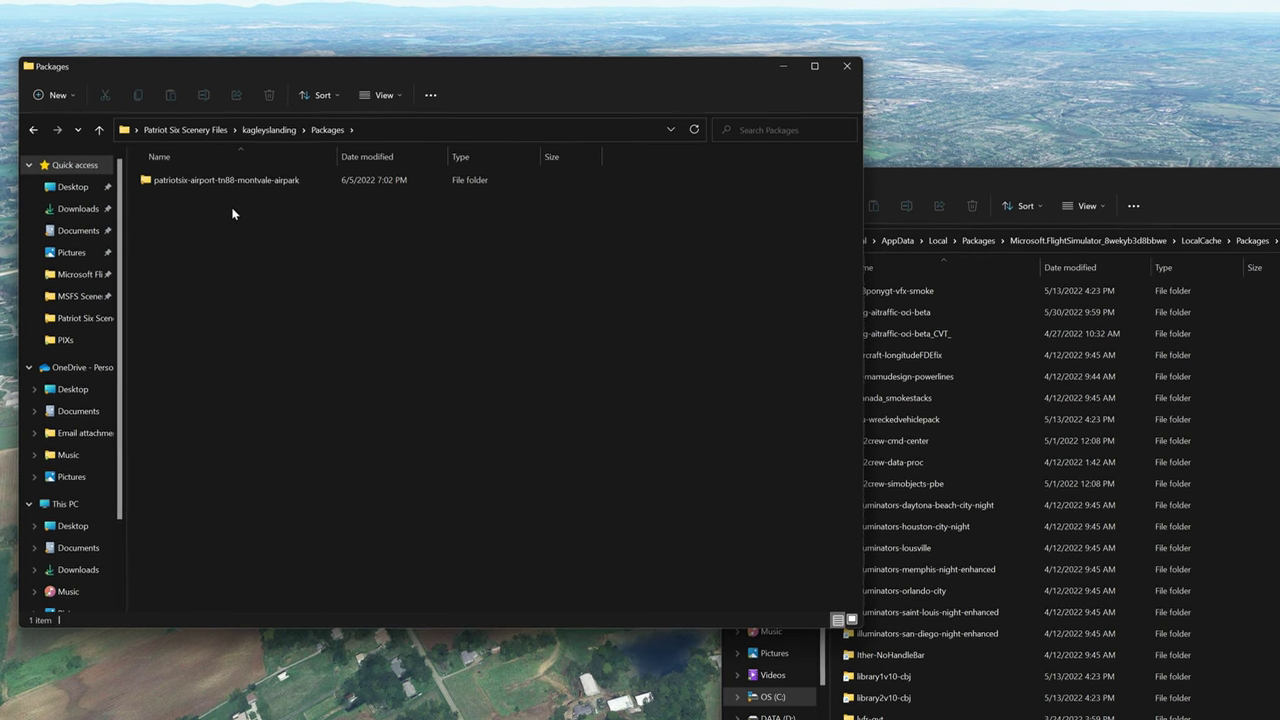
click(227, 185)
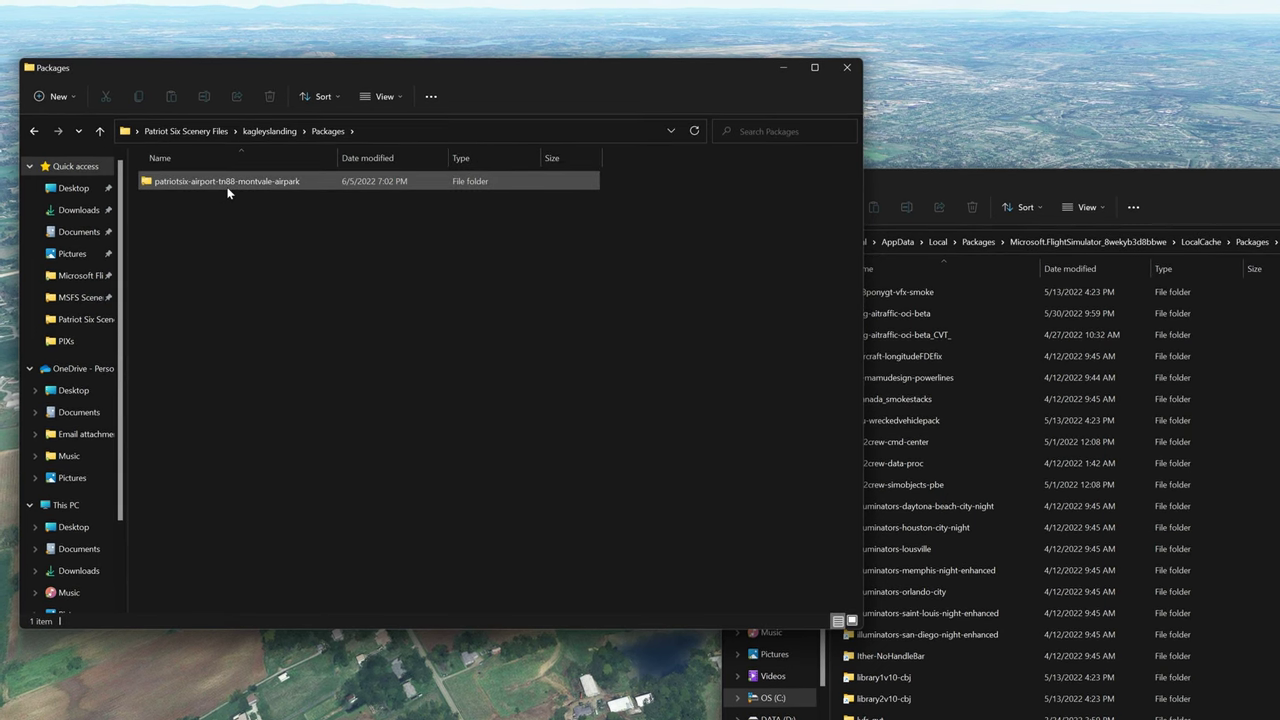
click(228, 190)
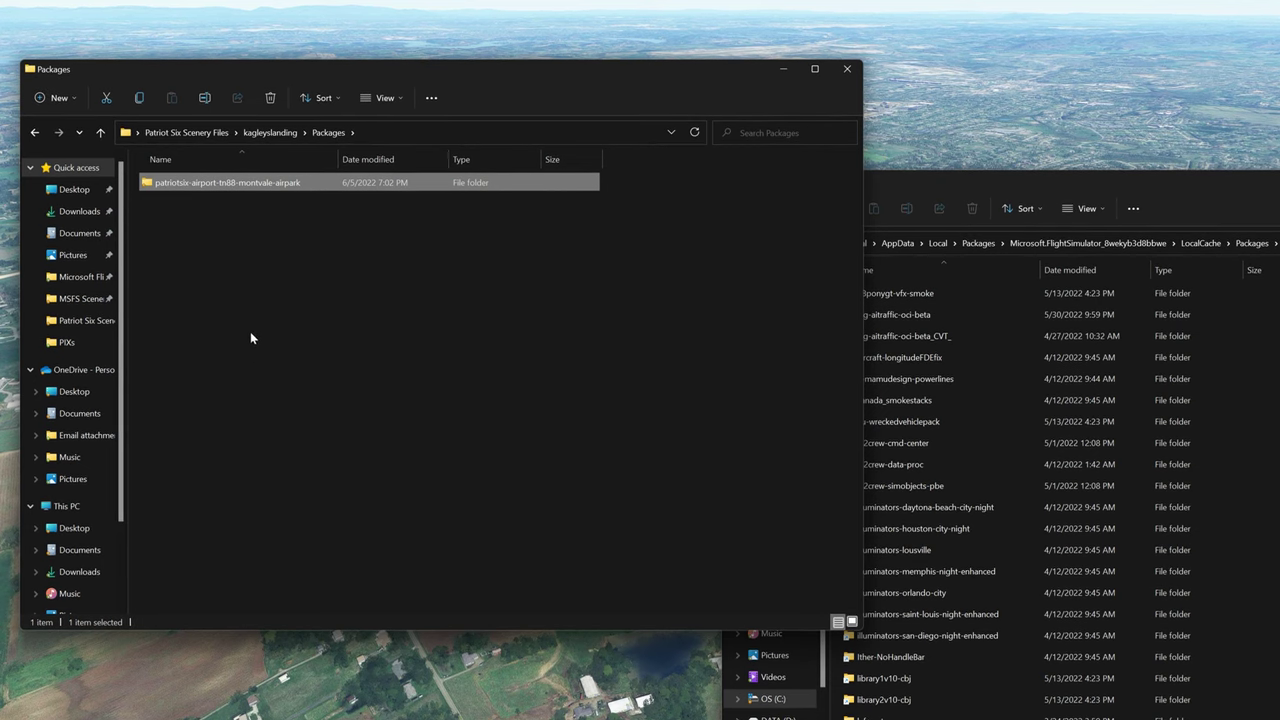
click(141, 102)
Paste the copied package folder into the simulator's Community folder and close both folder windows
click(1247, 194)
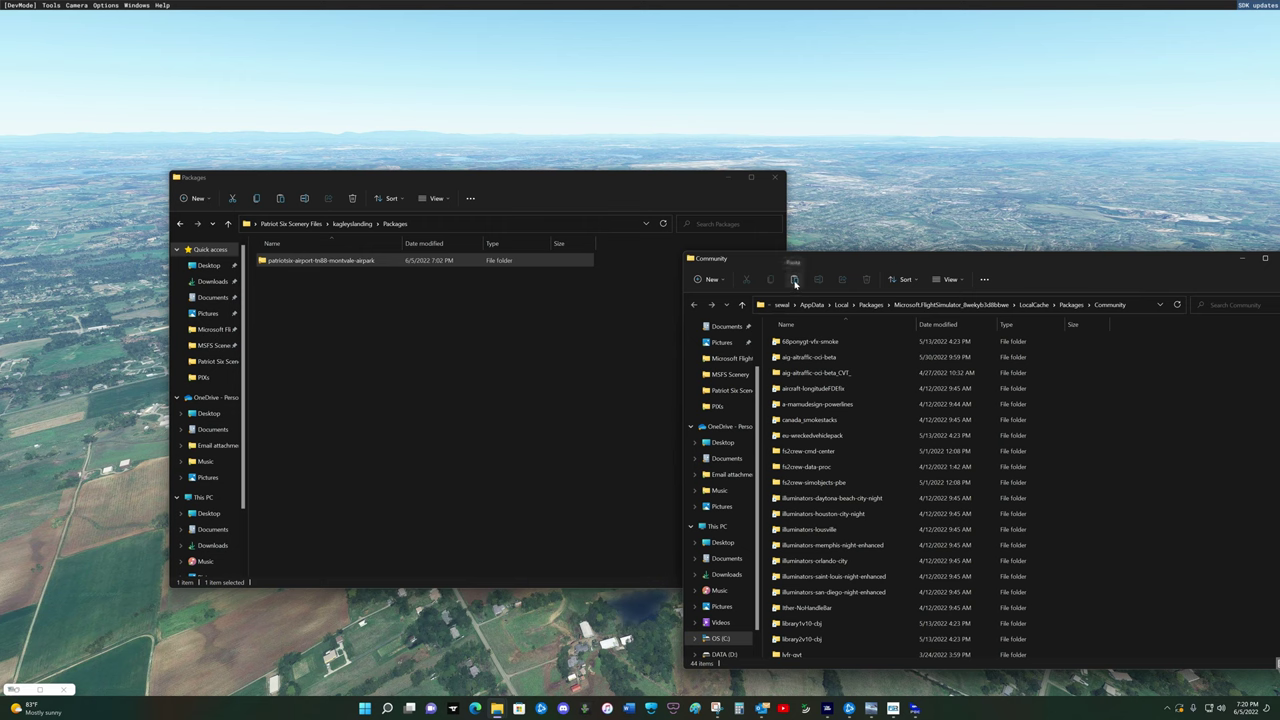
click(794, 281)
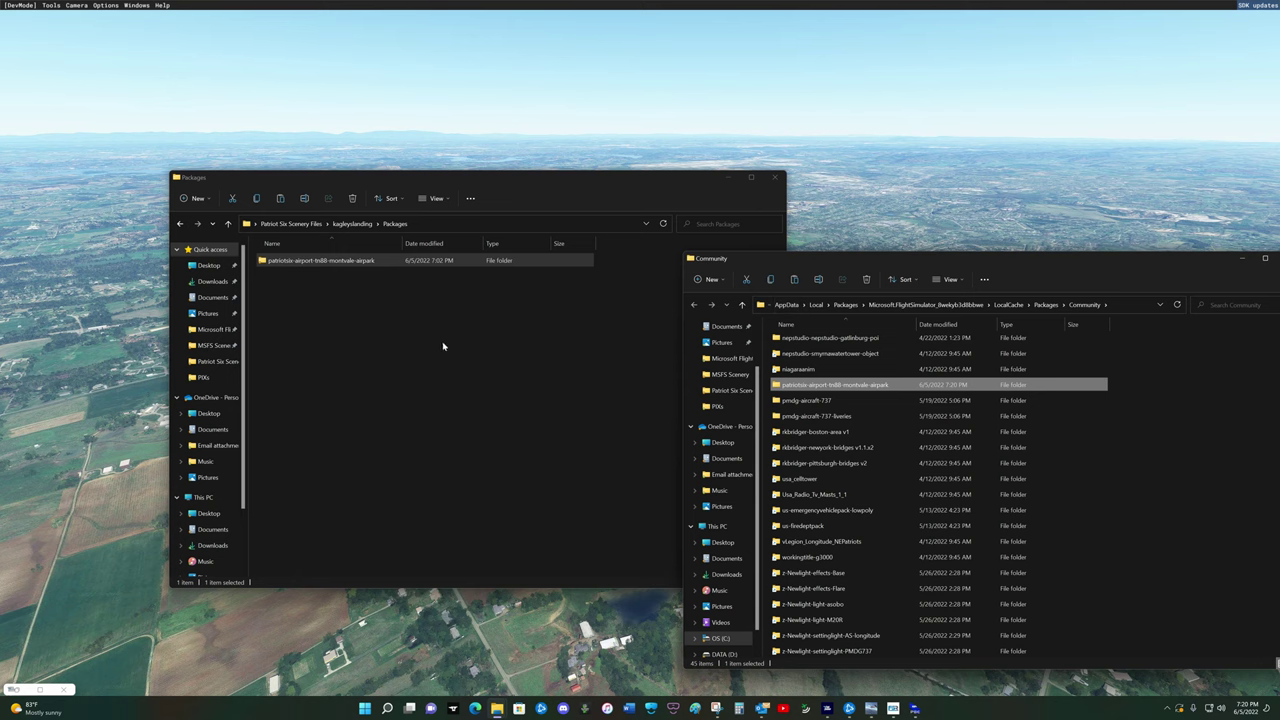
click(775, 177)
drag(1078, 266, 735, 253)
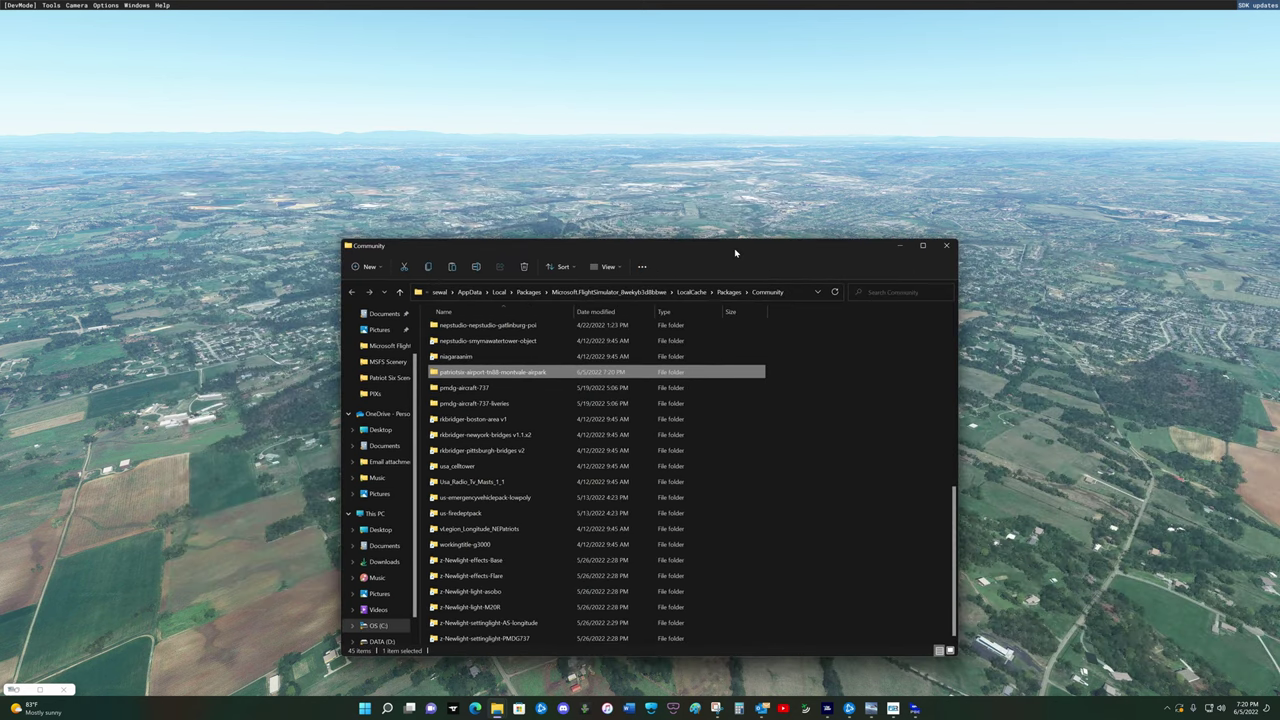
click(946, 246)
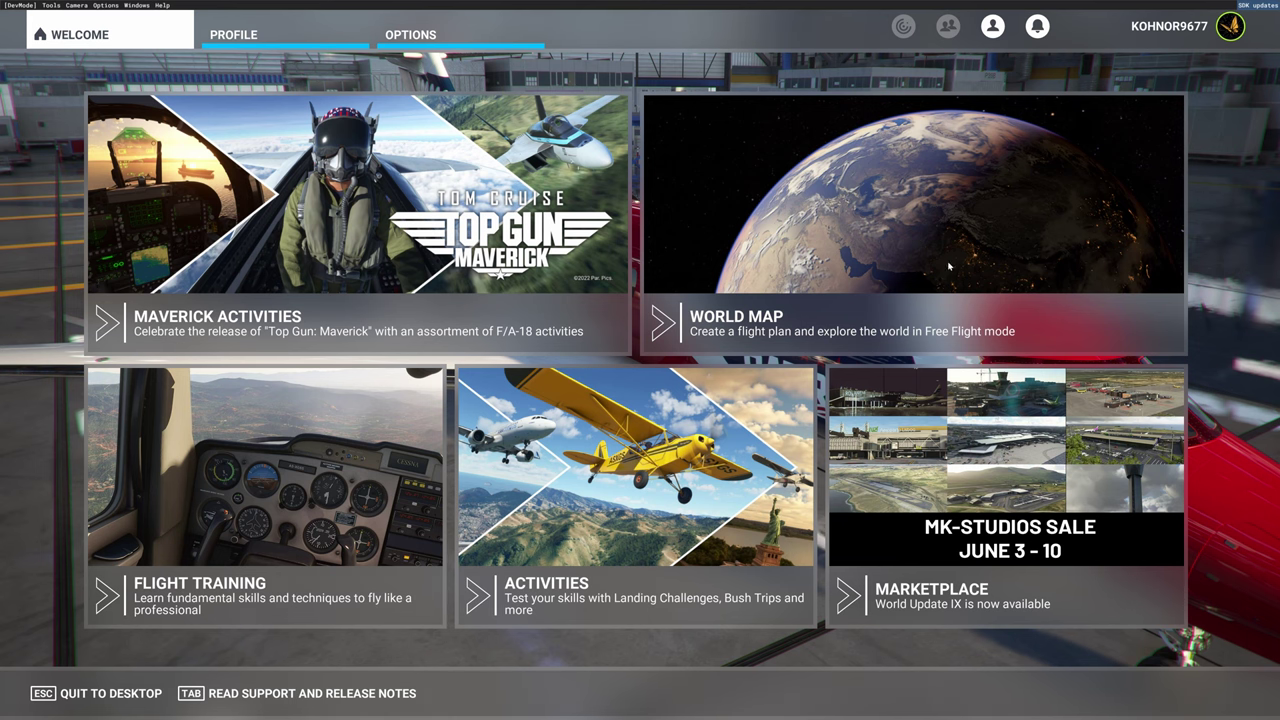
Open the World Map in the simulator and locate the Kaleys Landing POI and the adjacent Montvale Airpark runway near Knoxville
click(903, 224)
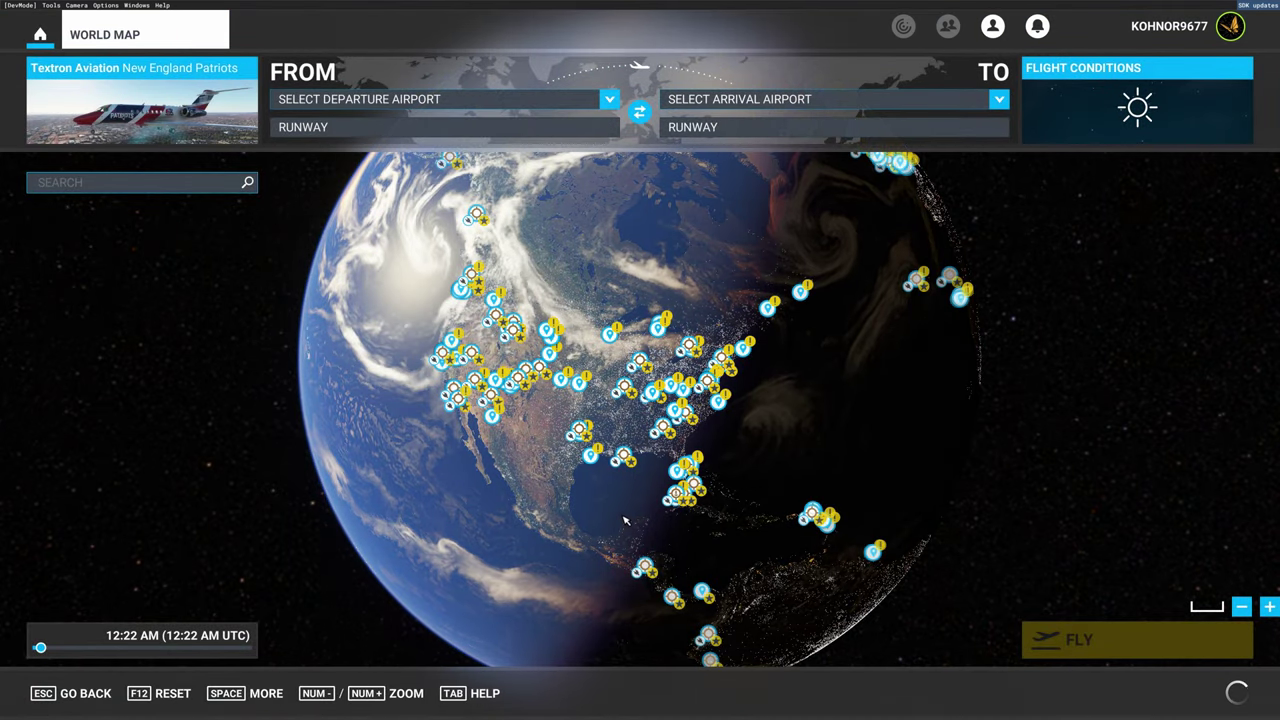
scroll(623, 517, up, 5)
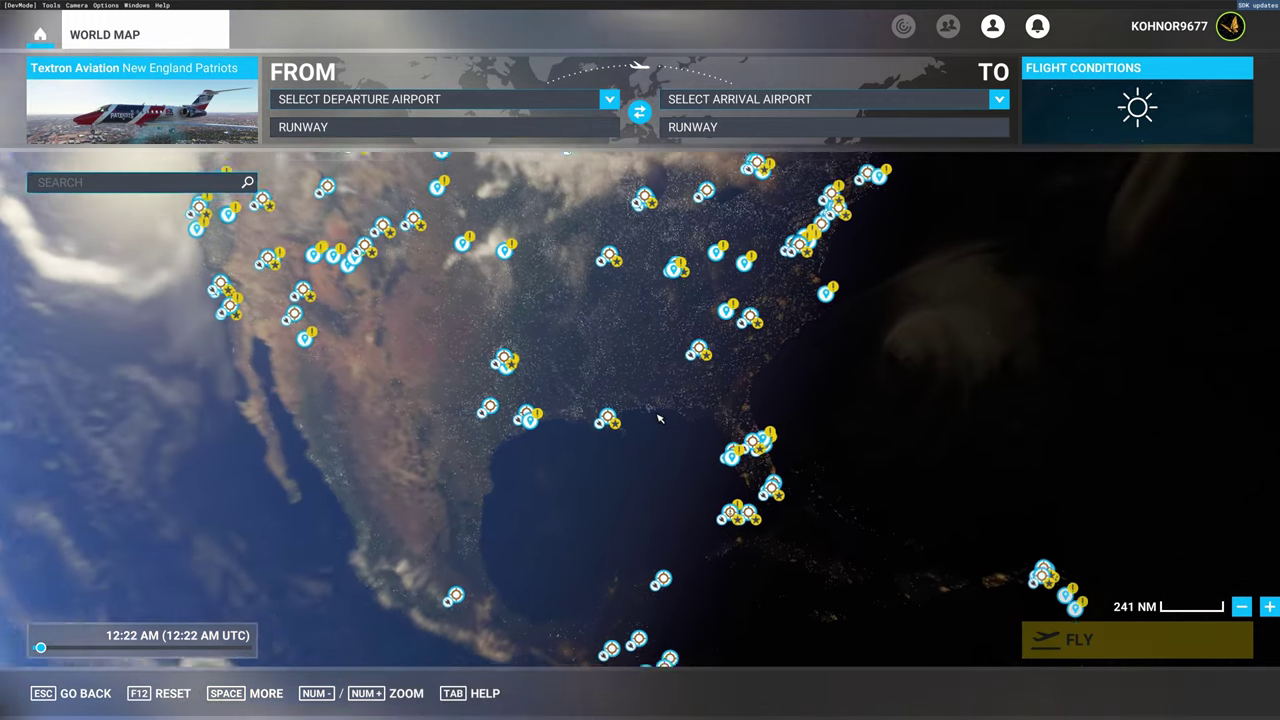
scroll(658, 367, up, 10)
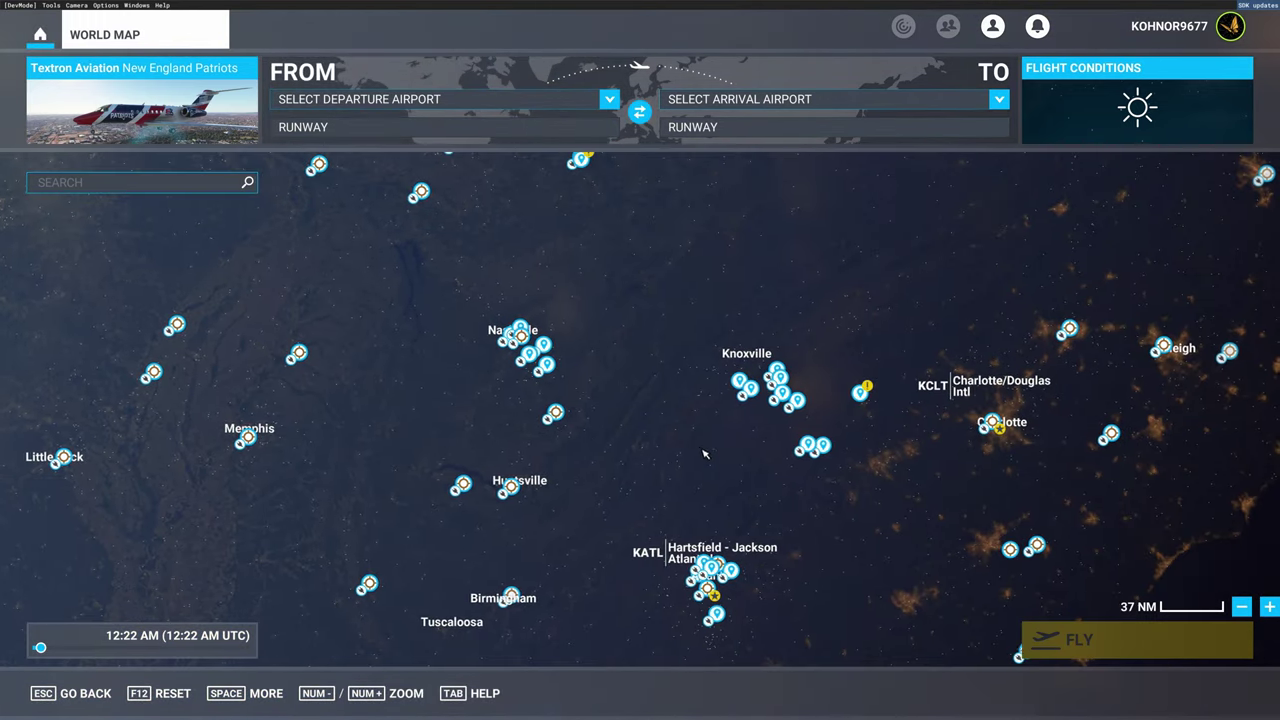
scroll(766, 466, up, 10)
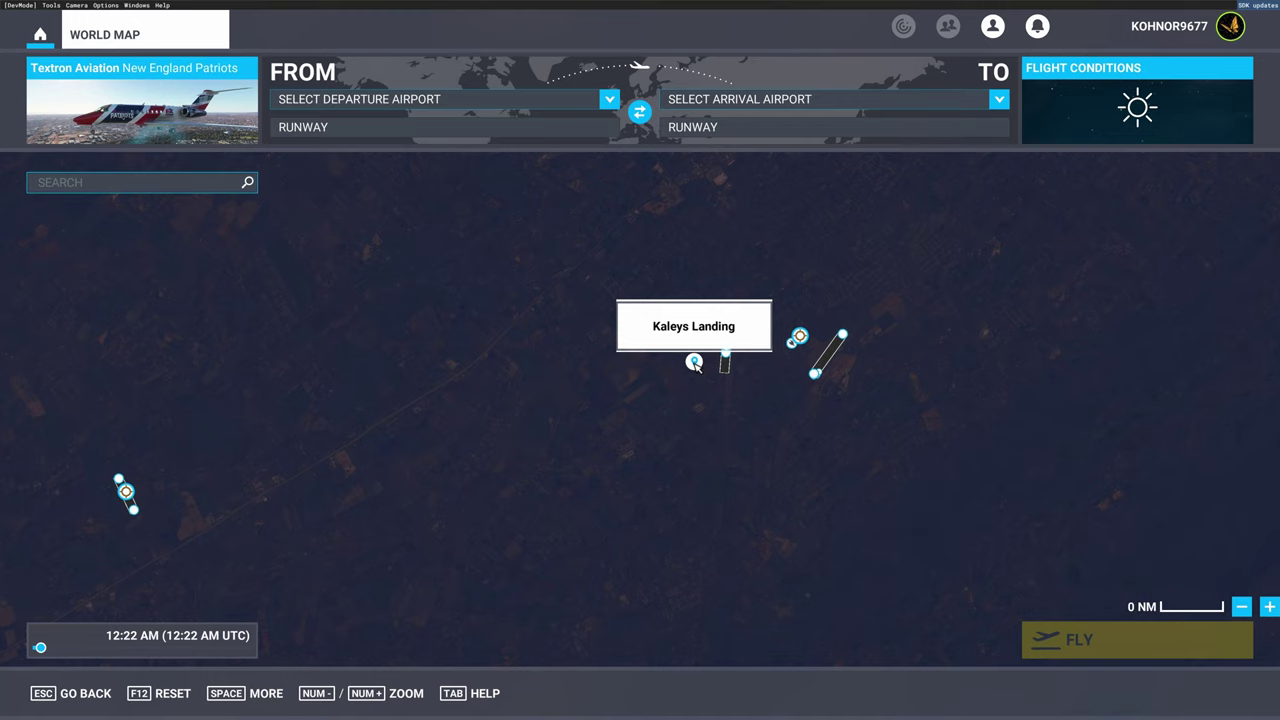
scroll(735, 412, up, 3)
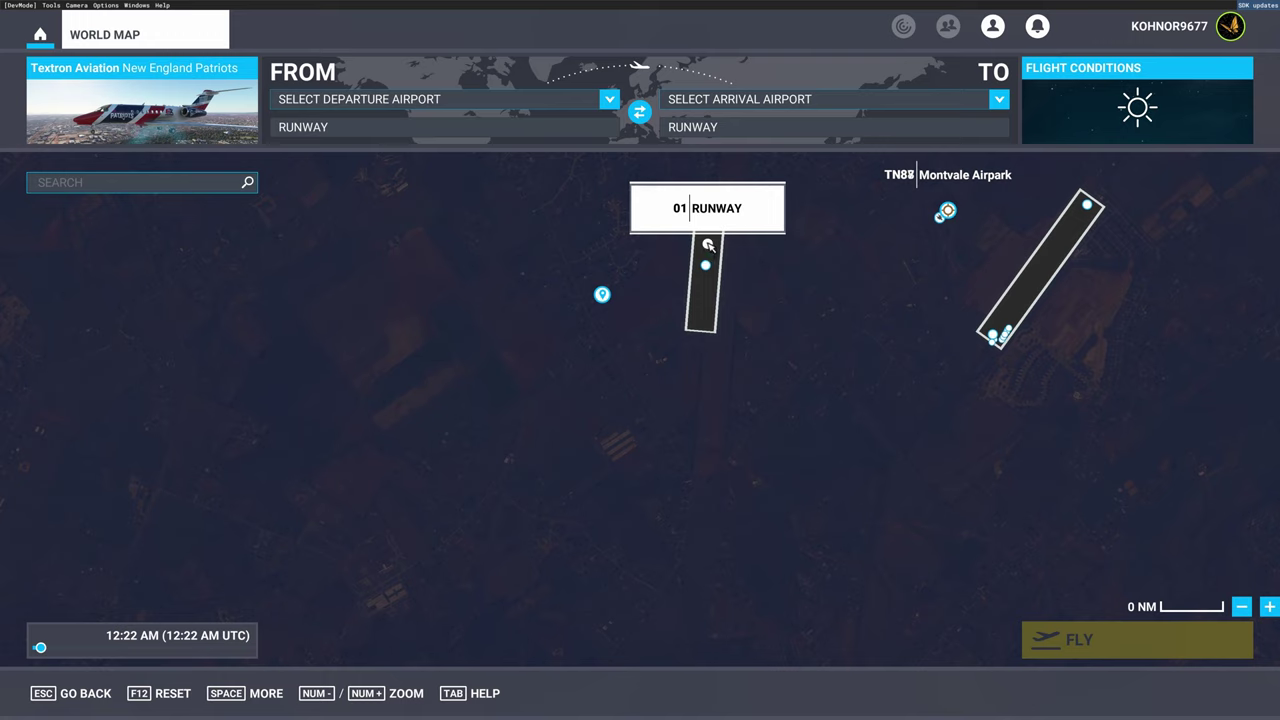
Set runway 01 of TN88 Montvale Airpark as the departure, start the flight, and view the grass runway from behind the aircraft
click(707, 247)
click(706, 264)
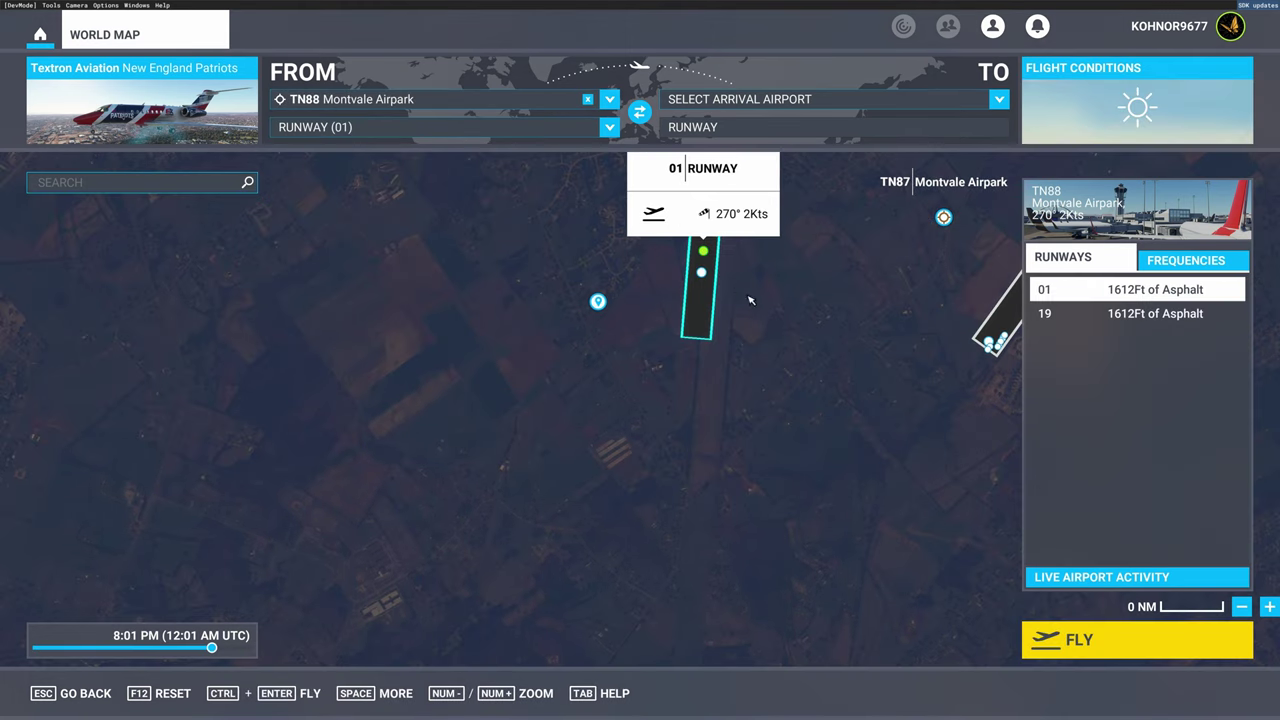
click(1092, 653)
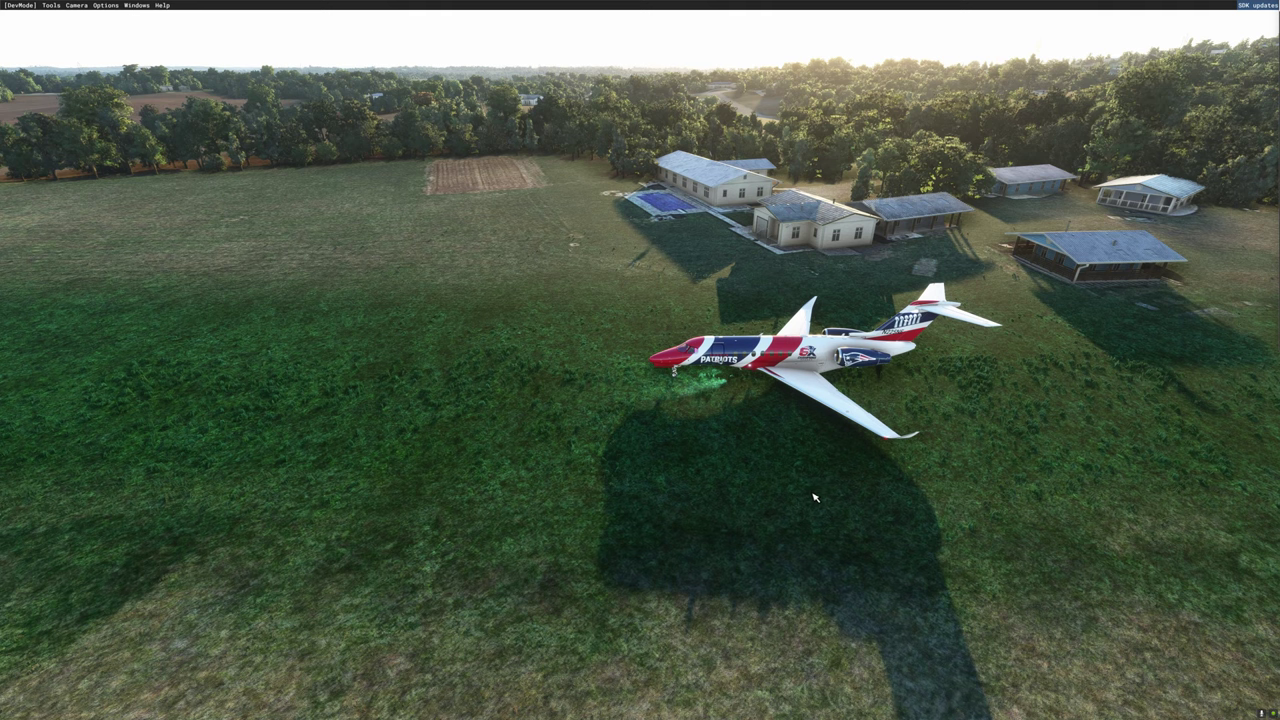
right_drag(938, 498, 742, 498)
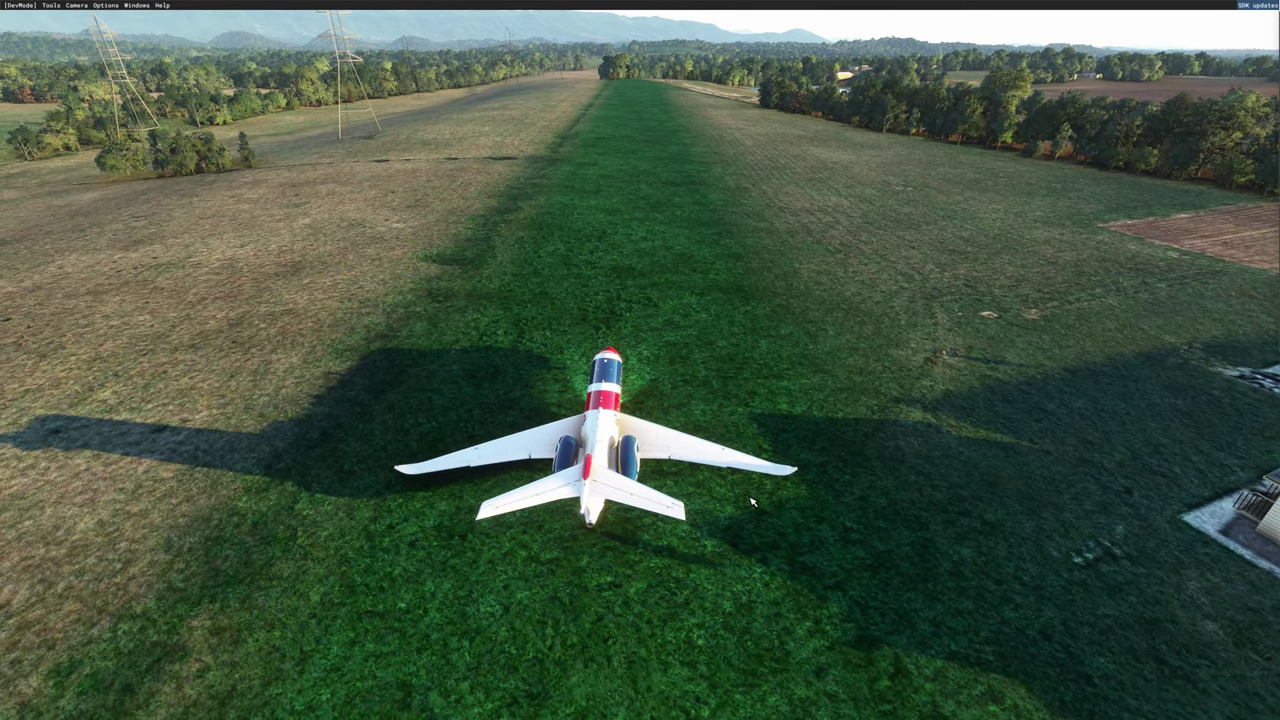